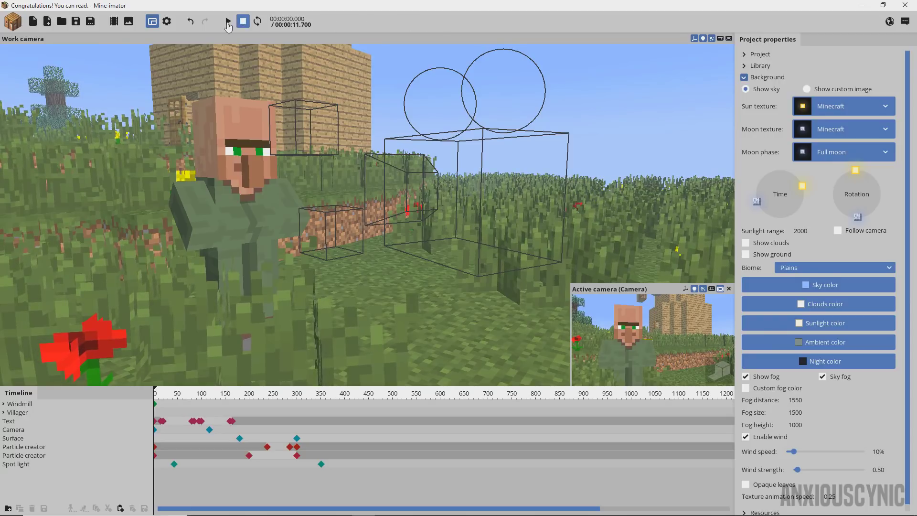
# - Play back and stop the finished animation, then examine the villager and windmill scene from several angles
pyautogui.click(228, 21)
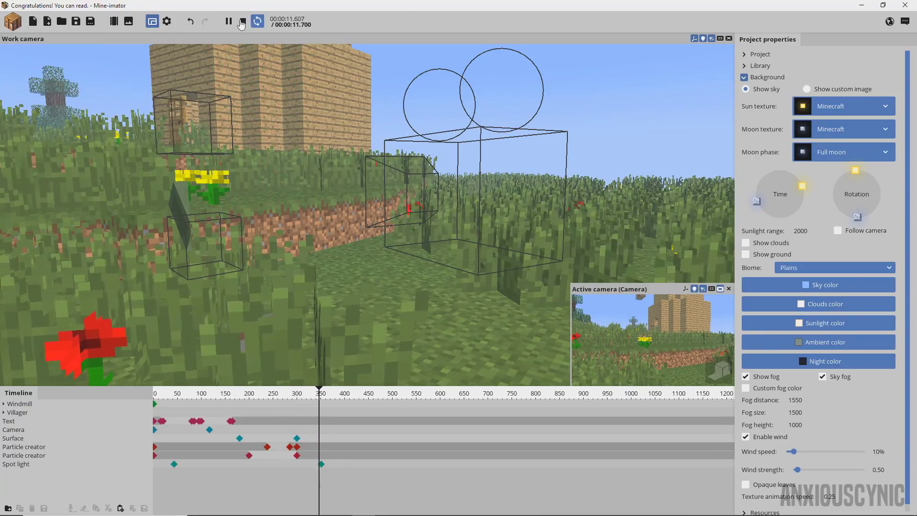
pyautogui.click(242, 21)
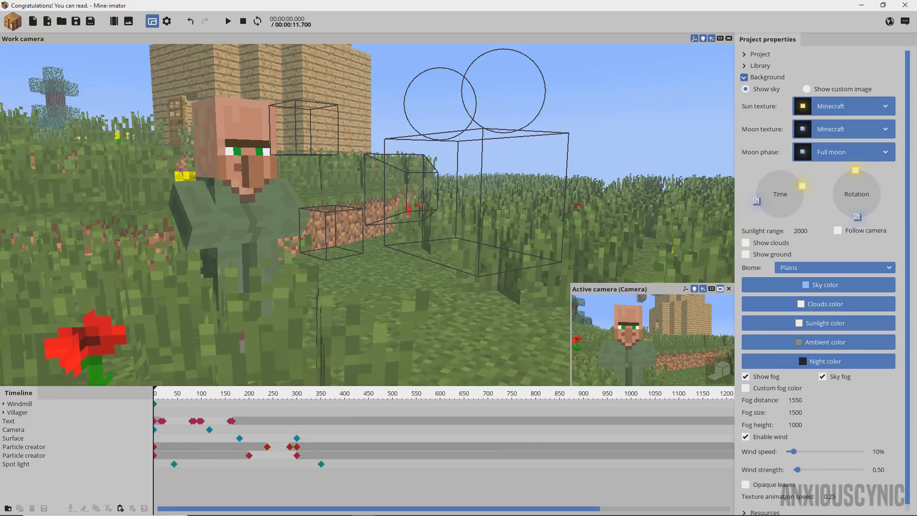
pyautogui.moveTo(549, 167); pyautogui.dragTo(364, 175)
pyautogui.scroll(-5, 470, 169)
pyautogui.scroll(2, 468, 185)
pyautogui.moveTo(474, 193); pyautogui.dragTo(391, 245, button='middle')
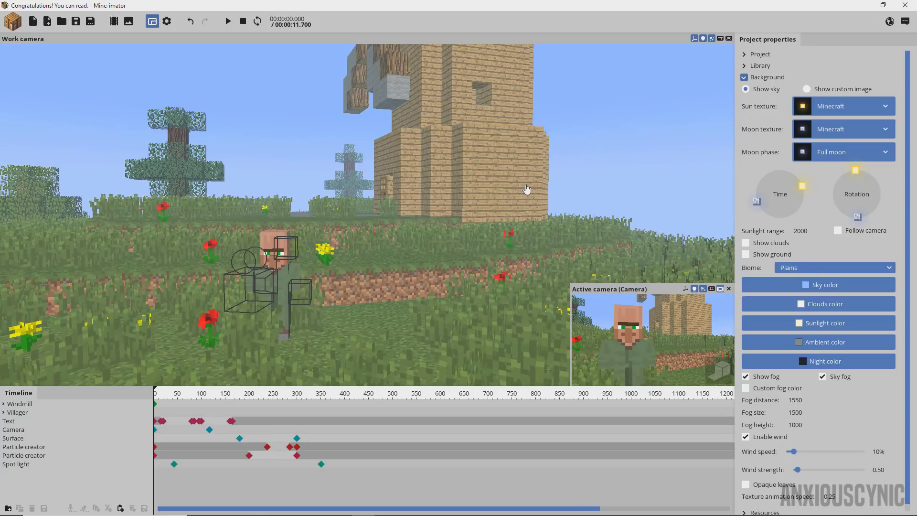
pyautogui.moveTo(525, 189); pyautogui.dragTo(478, 187, button='right')
pyautogui.press('w')
pyautogui.moveTo(406, 191); pyautogui.dragTo(500, 192, button='right')
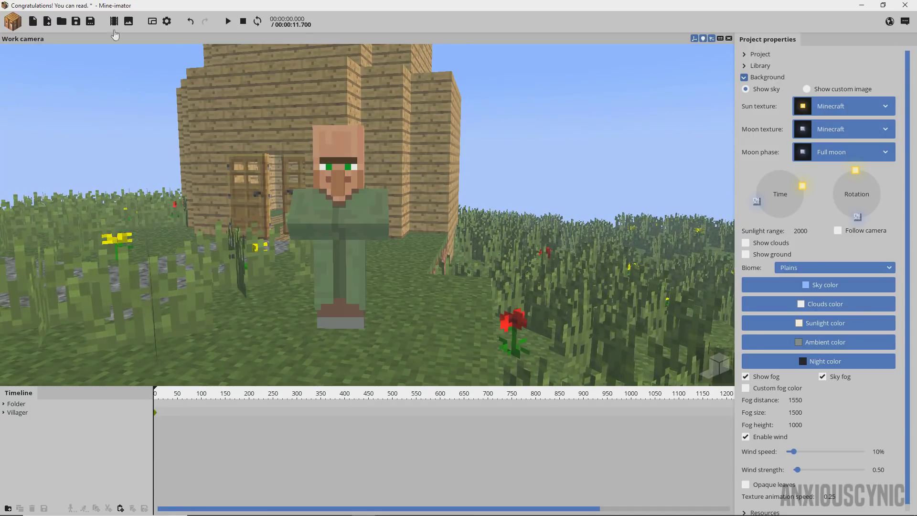
# - Create a surface without a texture and select it for editing
pyautogui.click(14, 27)
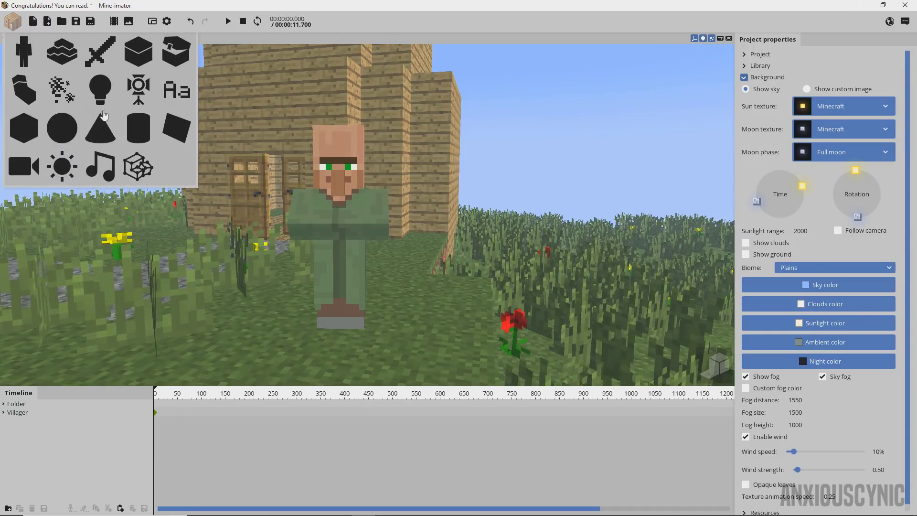
pyautogui.click(176, 125)
pyautogui.click(284, 176)
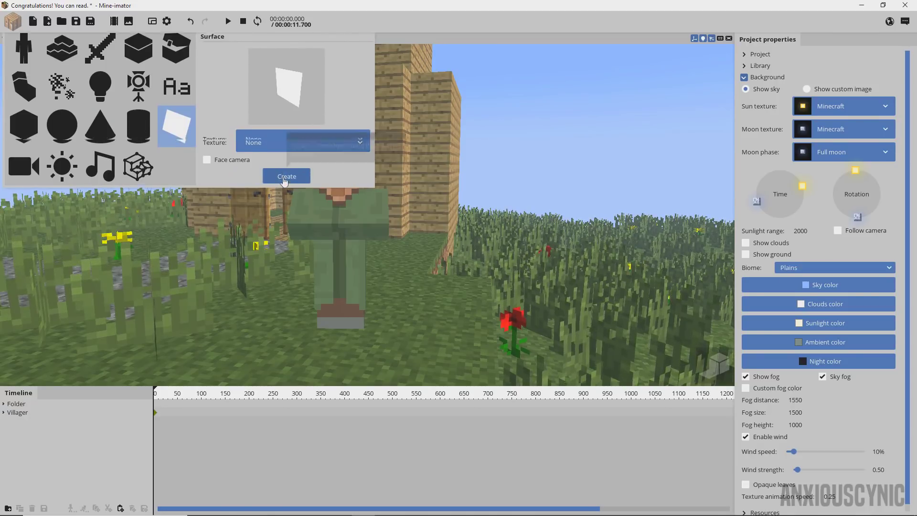
pyautogui.doubleClick(31, 423)
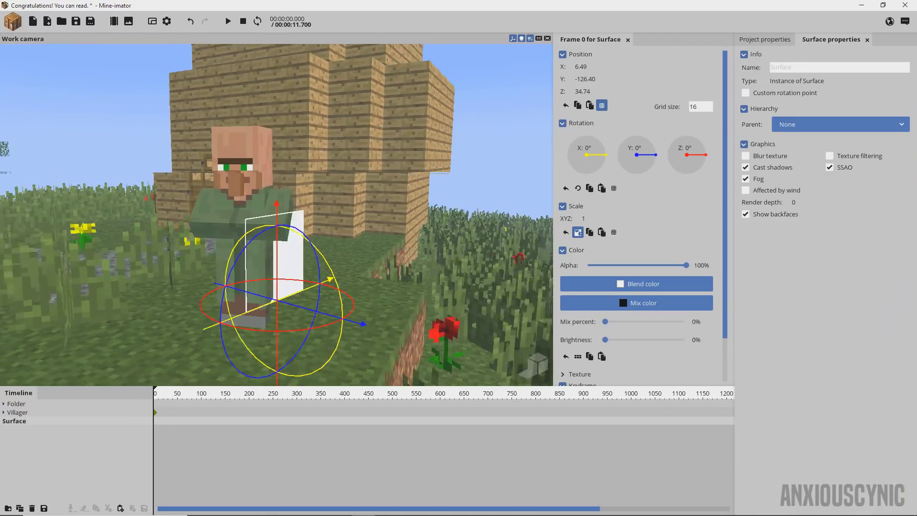
# - Turn off position grid snapping, rotate the surface to about Z -65.45°, and place it in front of the villager near X -9.37, Y -122.81, Z 33.69
pyautogui.moveTo(317, 315); pyautogui.dragTo(206, 306)
pyautogui.click(601, 105)
pyautogui.moveTo(272, 286); pyautogui.dragTo(384, 282)
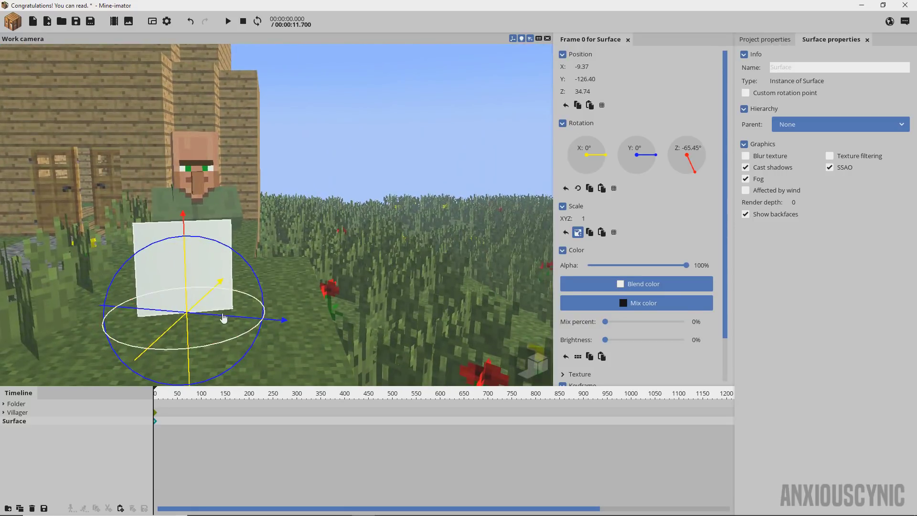
pyautogui.moveTo(223, 318); pyautogui.dragTo(247, 319)
pyautogui.moveTo(324, 224); pyautogui.dragTo(309, 228, button='right')
pyautogui.moveTo(208, 266); pyautogui.dragTo(207, 272)
# - Unlink the surface's scale axes and stretch it to about 1.47 on X and 2.13 on Z
pyautogui.click(578, 232)
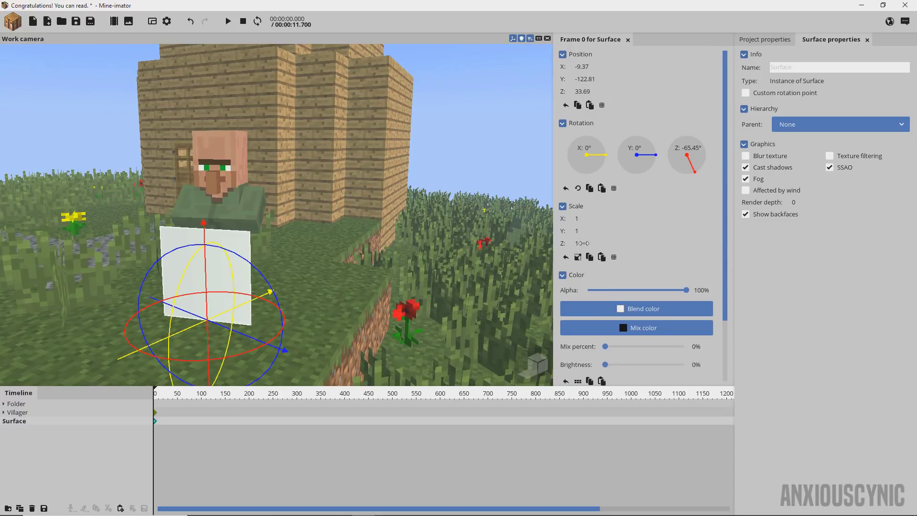
pyautogui.moveTo(581, 244); pyautogui.dragTo(592, 220)
pyautogui.moveTo(411, 239)
pyautogui.mouseDown()
pyautogui.moveTo(483, 239)
pyautogui.moveTo(428, 241)
pyautogui.mouseUp()
pyautogui.moveTo(584, 243); pyautogui.dragTo(281, 231)
pyautogui.moveTo(583, 243); pyautogui.dragTo(606, 249)
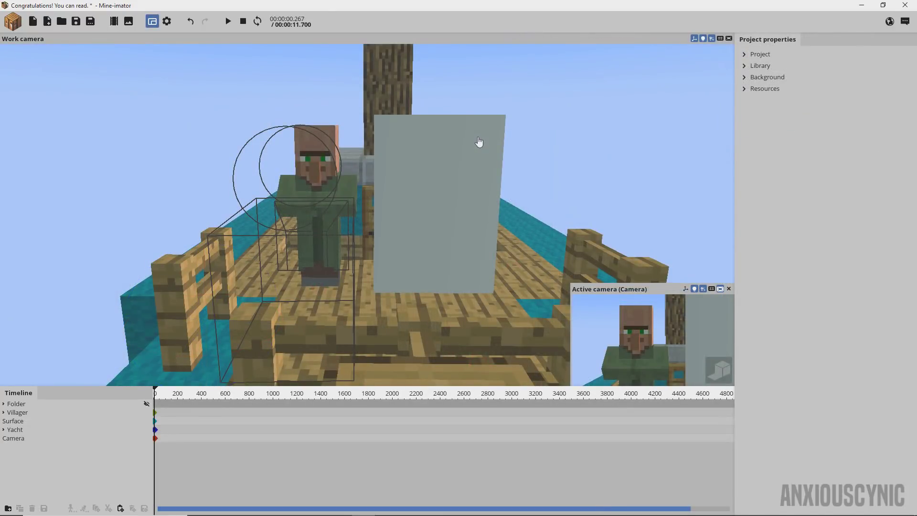
# - Examine the surface and villager on the yacht deck and compare the surface's and yacht's render depth
pyautogui.moveTo(443, 190); pyautogui.dragTo(452, 196)
pyautogui.scroll(-6, 455, 197)
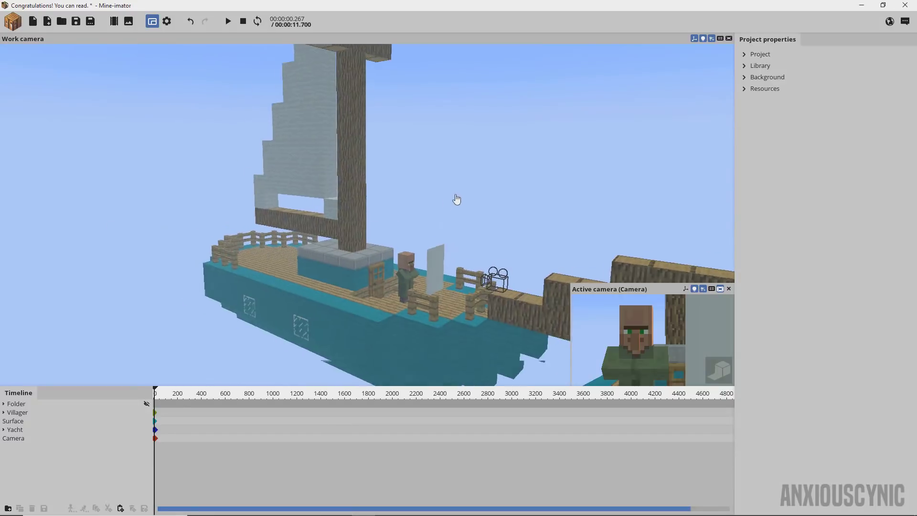
pyautogui.scroll(1, 455, 210)
pyautogui.moveTo(456, 211); pyautogui.dragTo(452, 188, button='right')
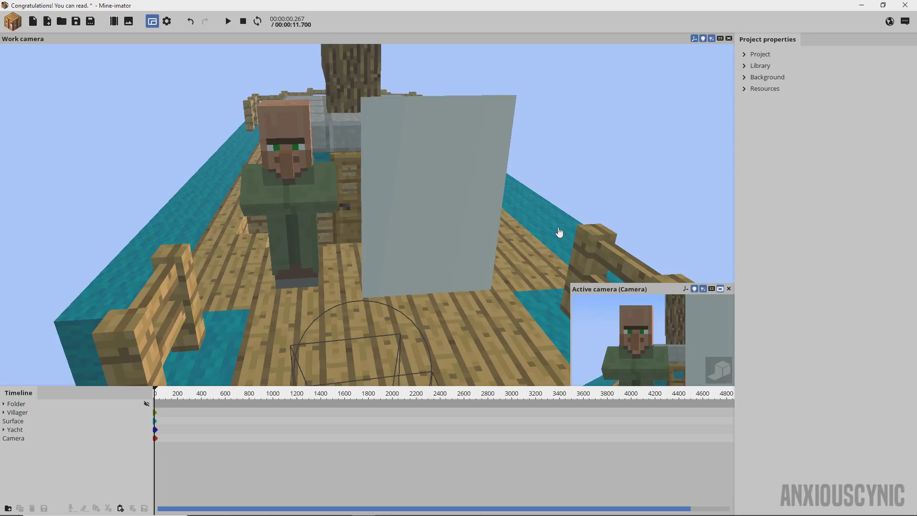
pyautogui.click(443, 186)
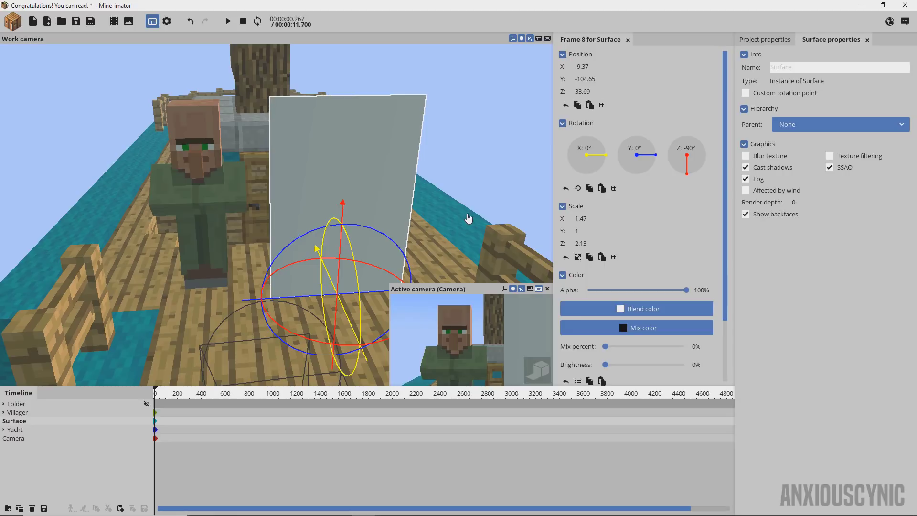
pyautogui.click(452, 242)
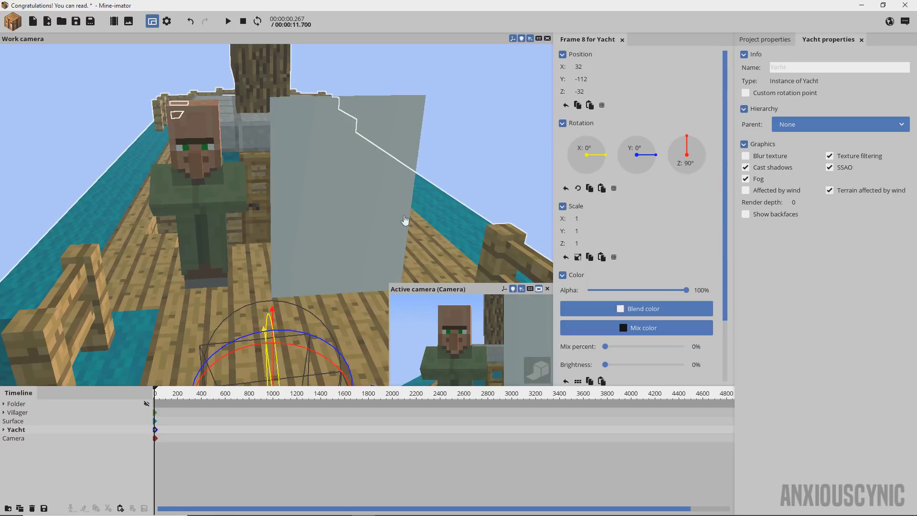
pyautogui.click(402, 131)
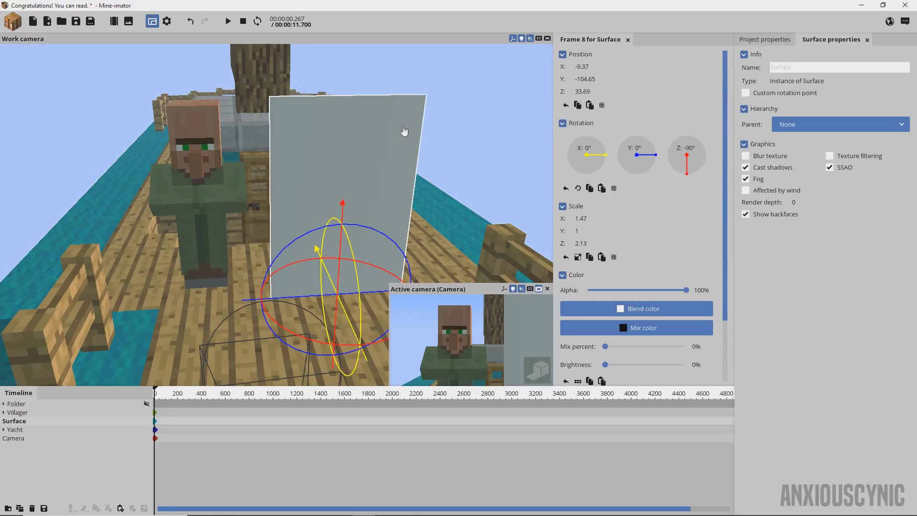
# - Set the render depth of both the yacht and the surface to -1
pyautogui.click(450, 238)
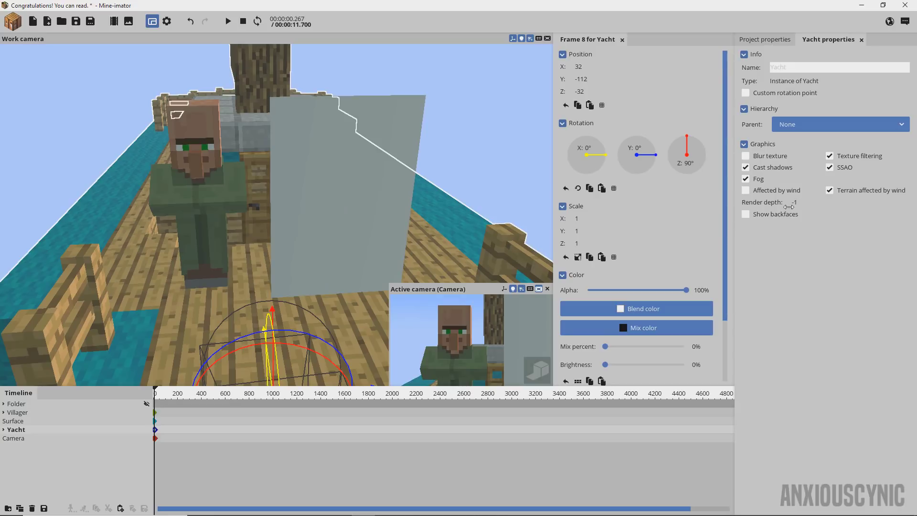
pyautogui.click(401, 136)
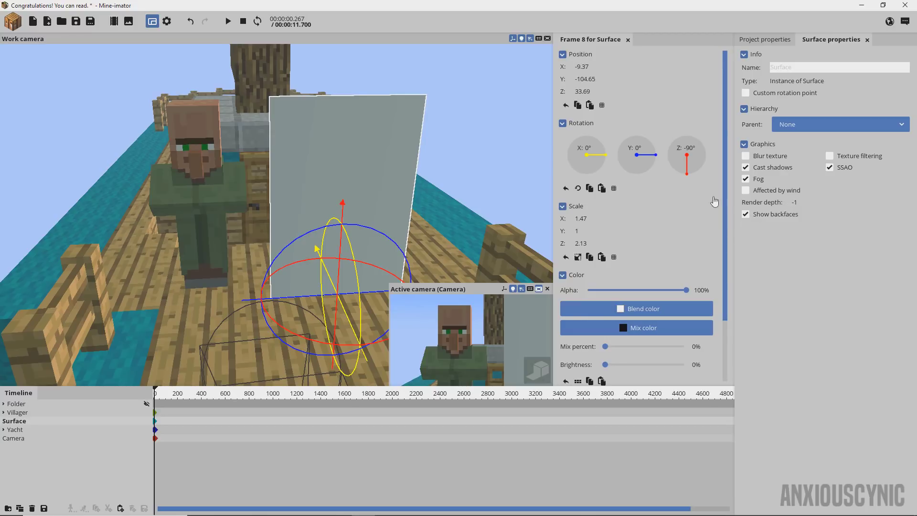
pyautogui.moveTo(427, 206); pyautogui.dragTo(424, 203)
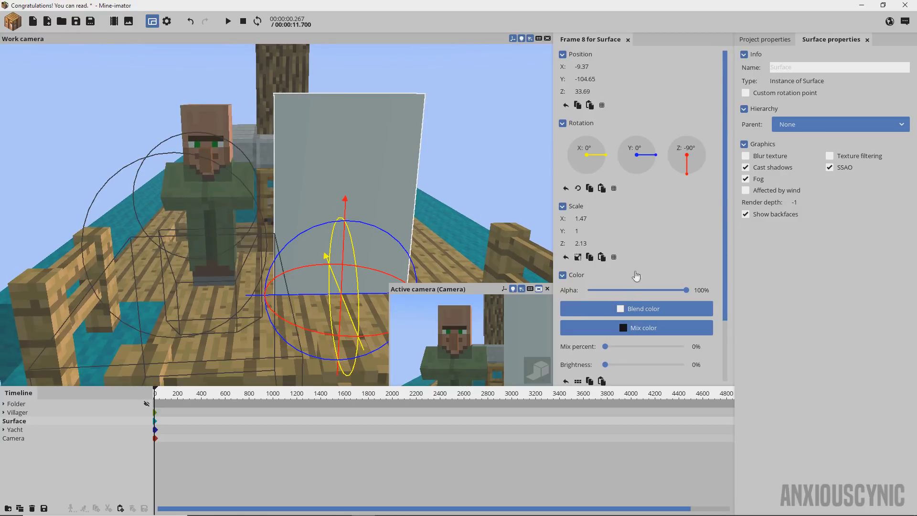
# - Set the surface's alpha to 1% and lower its render depth to -6
pyautogui.scroll(-3, 723, 217)
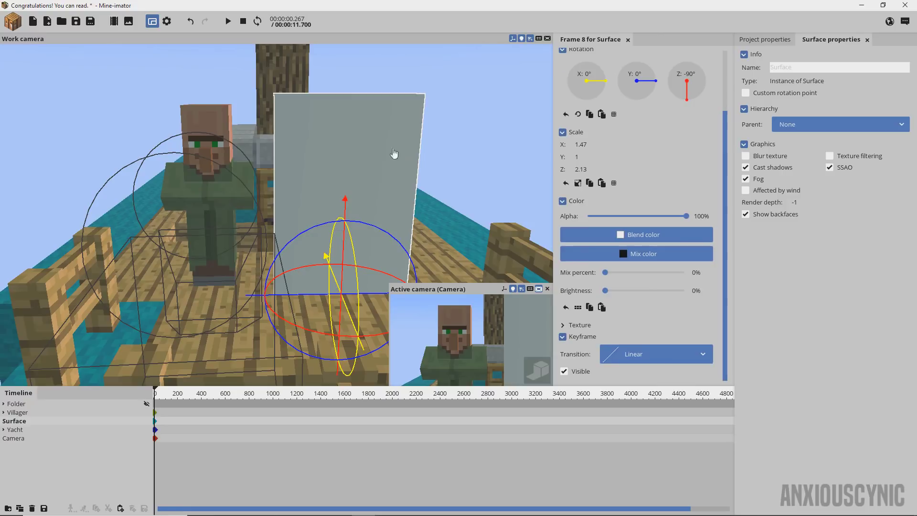
pyautogui.moveTo(635, 216); pyautogui.dragTo(590, 218)
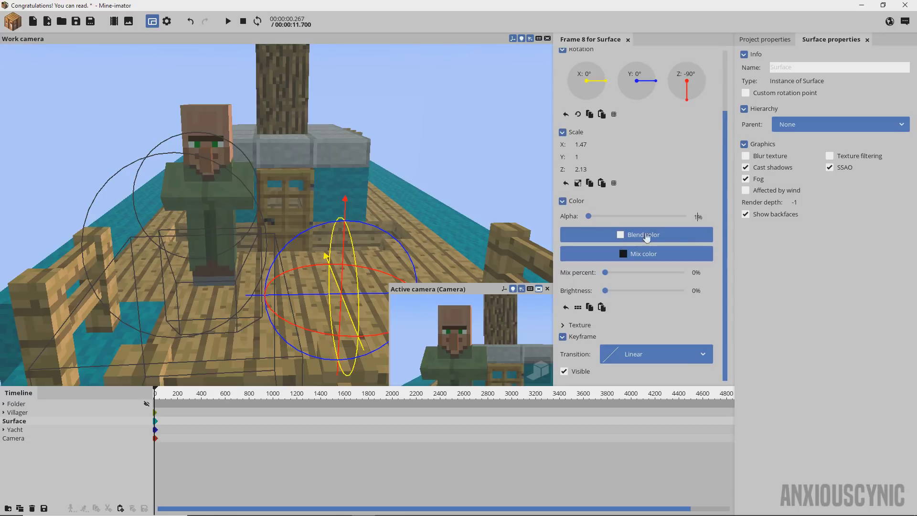
pyautogui.moveTo(845, 204); pyautogui.dragTo(785, 206)
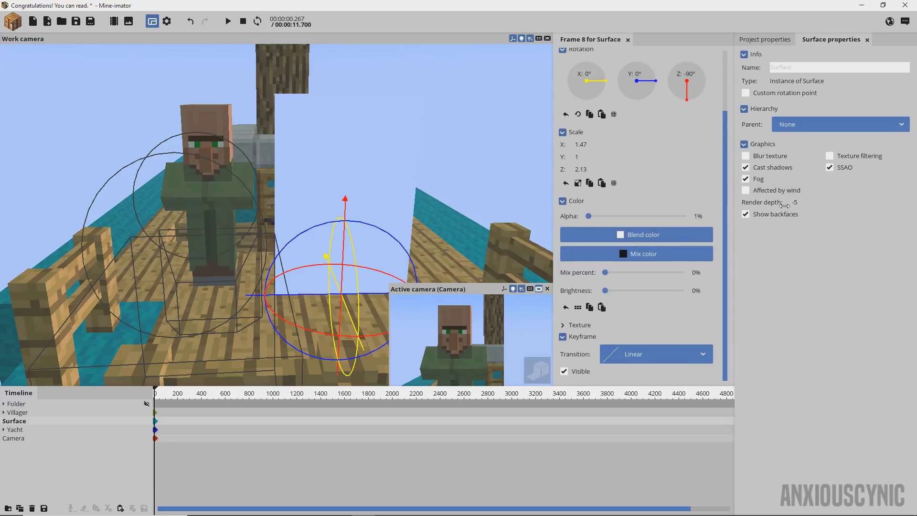
pyautogui.moveTo(428, 190)
pyautogui.mouseDown()
pyautogui.moveTo(353, 191)
pyautogui.moveTo(422, 183)
pyautogui.mouseUp()
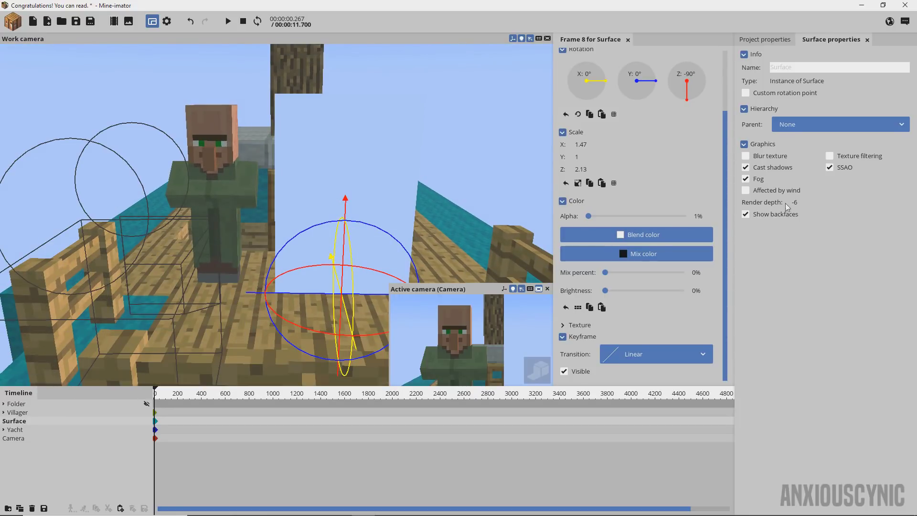
# - Set the surface's render depth to -1 while its alpha is nearly zero
pyautogui.press('BackSpace')
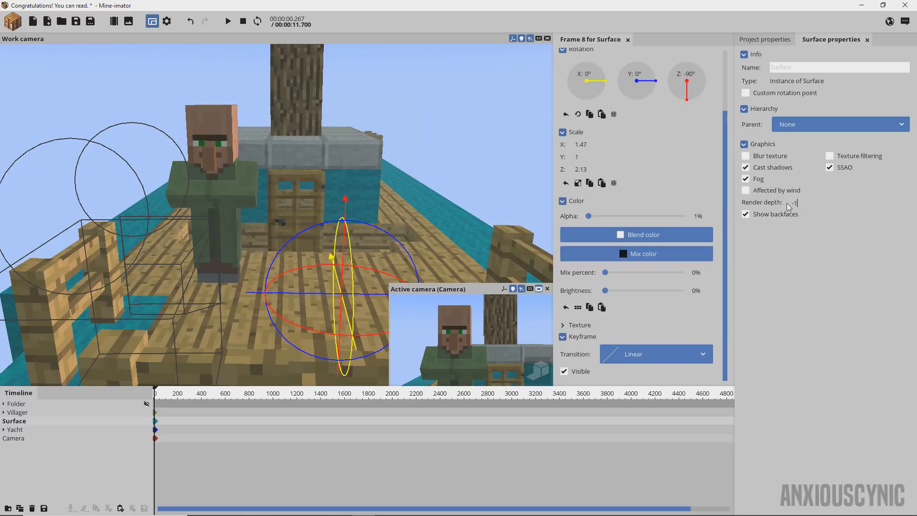
pyautogui.moveTo(798, 201); pyautogui.dragTo(791, 202)
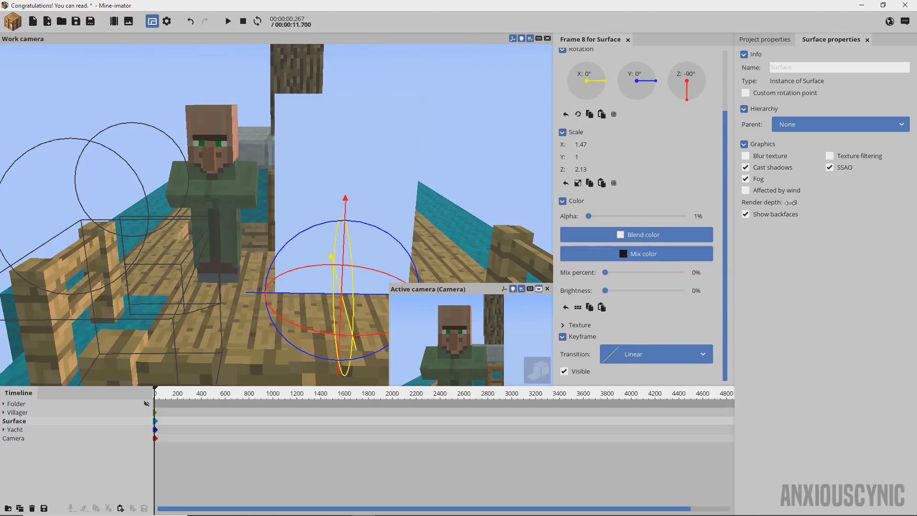
pyautogui.write('-1')
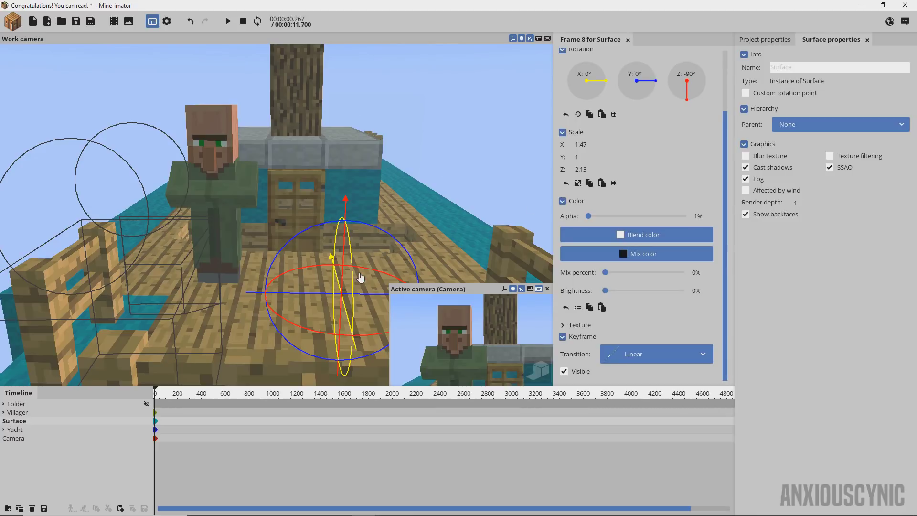
# - Slide the surface sideways away from the villager and set its alpha to 50%
pyautogui.moveTo(368, 293)
pyautogui.mouseDown()
pyautogui.moveTo(229, 288)
pyautogui.moveTo(356, 289)
pyautogui.mouseUp()
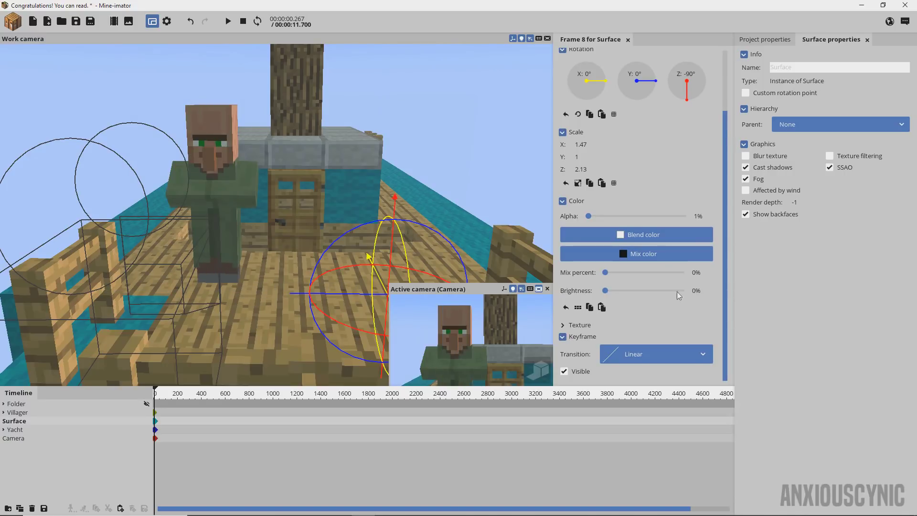
pyautogui.click(636, 216)
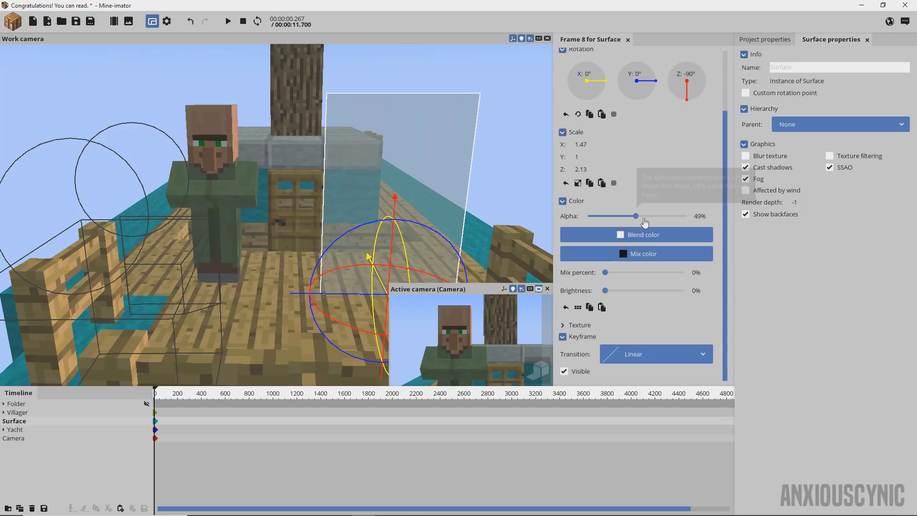
pyautogui.click(698, 218)
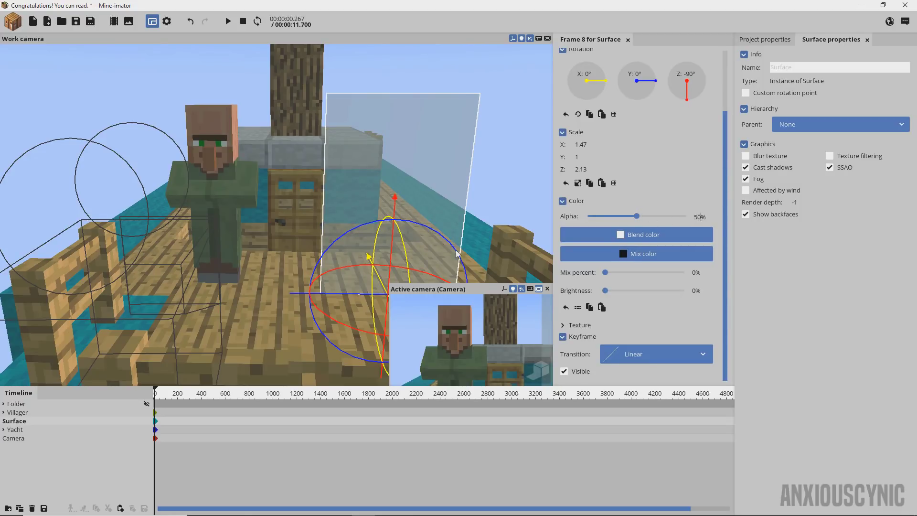
# - Save the project and slide the half-transparent surface across the villager, leaving it beside him in front of the cabin door
pyautogui.moveTo(346, 294); pyautogui.dragTo(289, 293)
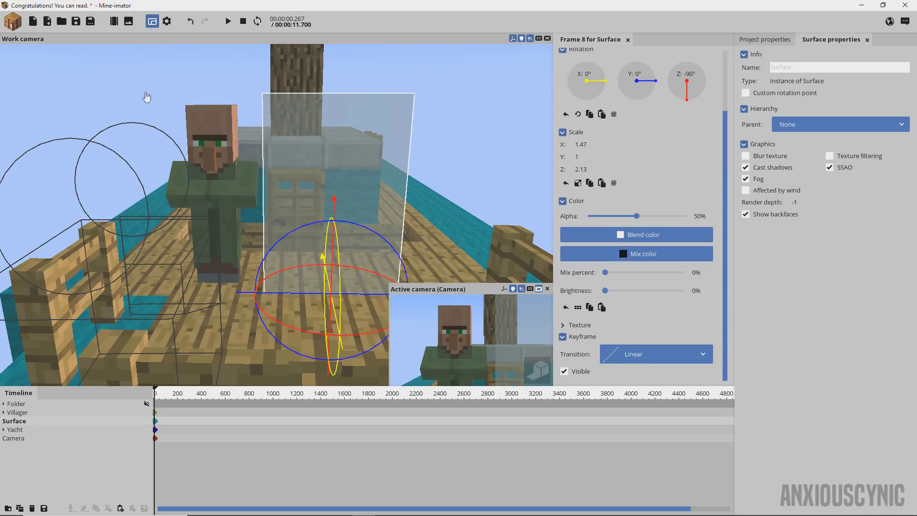
pyautogui.click(76, 21)
pyautogui.moveTo(310, 292); pyautogui.dragTo(260, 294)
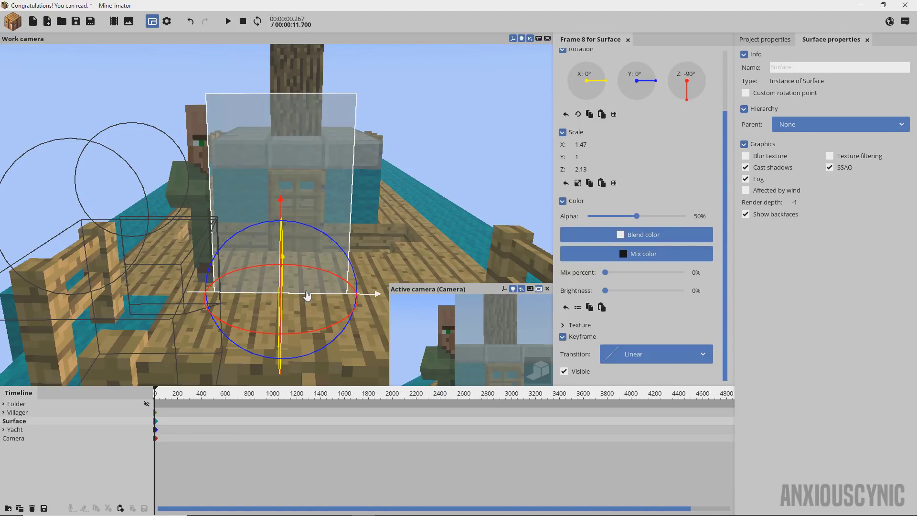
pyautogui.moveTo(307, 296); pyautogui.dragTo(372, 294)
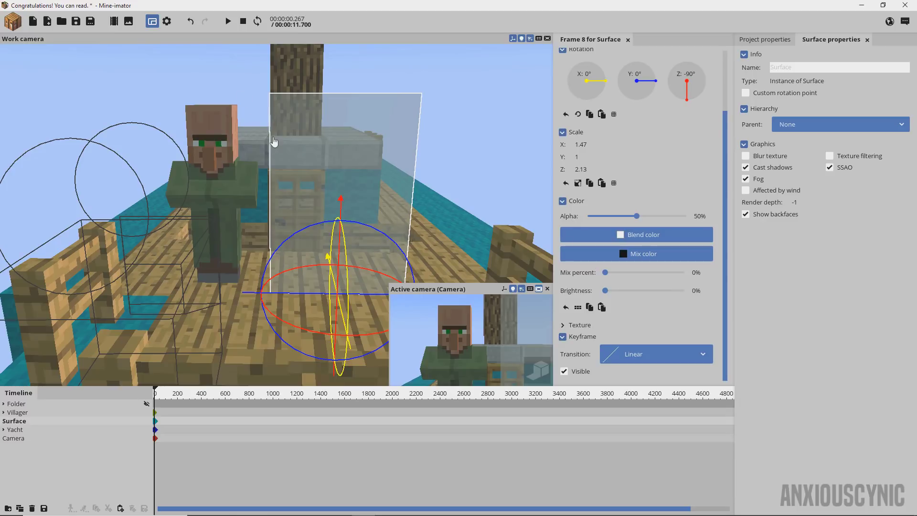
# - Create a particle creator and raise it to about Z 52.49 at the half-transparent surface
pyautogui.click(16, 29)
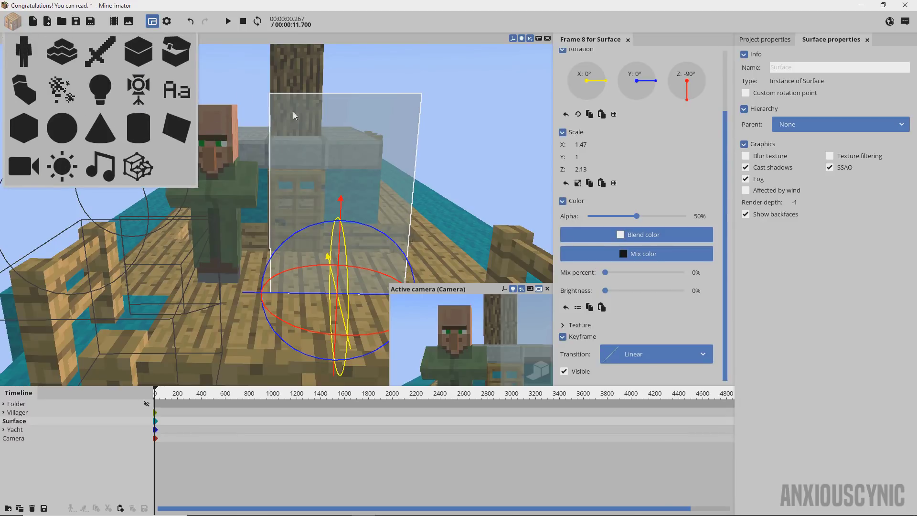
pyautogui.click(61, 92)
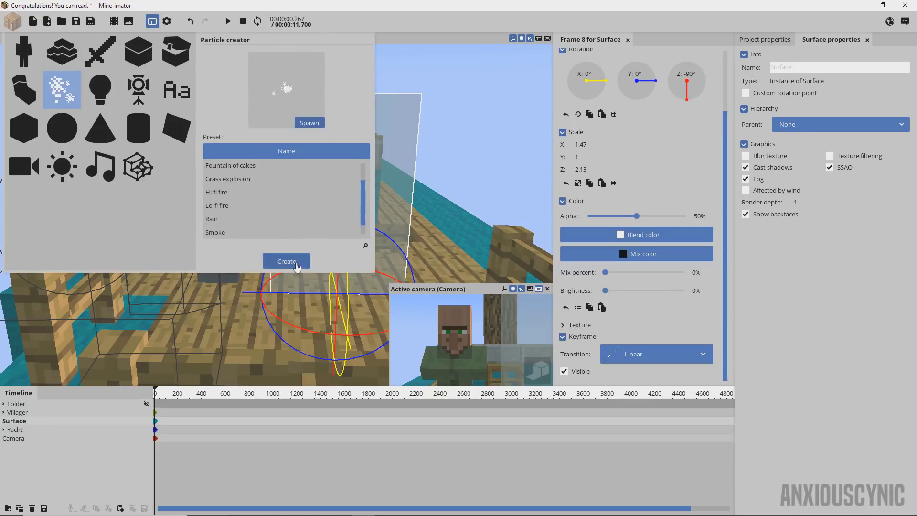
pyautogui.click(294, 259)
pyautogui.click(41, 448)
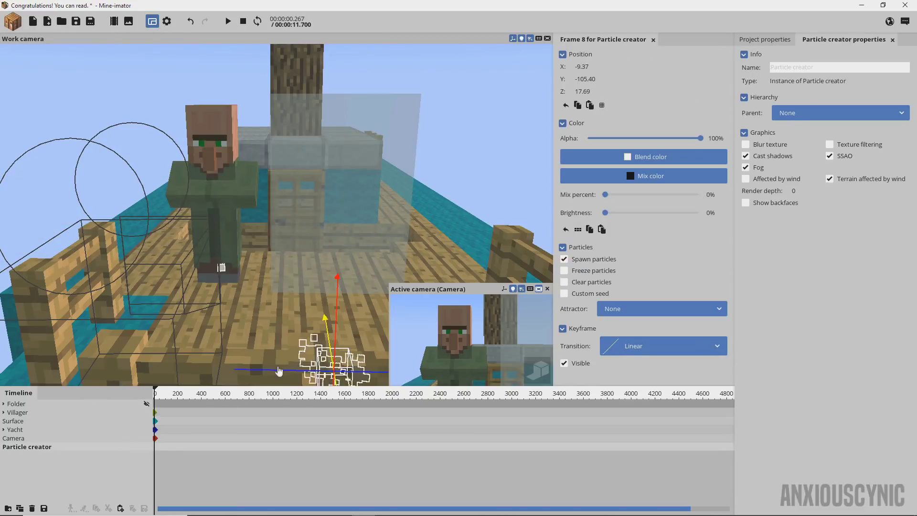
pyautogui.moveTo(340, 119); pyautogui.dragTo(341, 110)
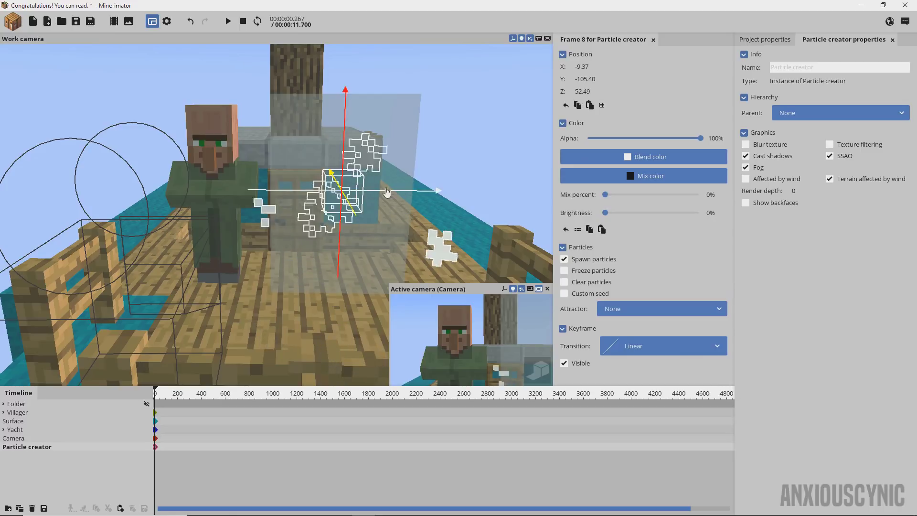
# - Move the particle creator between the villager and the half-transparent surface, at about X -11.22 and Y -117.64
pyautogui.moveTo(401, 190); pyautogui.dragTo(364, 165)
pyautogui.moveTo(321, 189); pyautogui.dragTo(357, 161)
pyautogui.scroll(1, 359, 161)
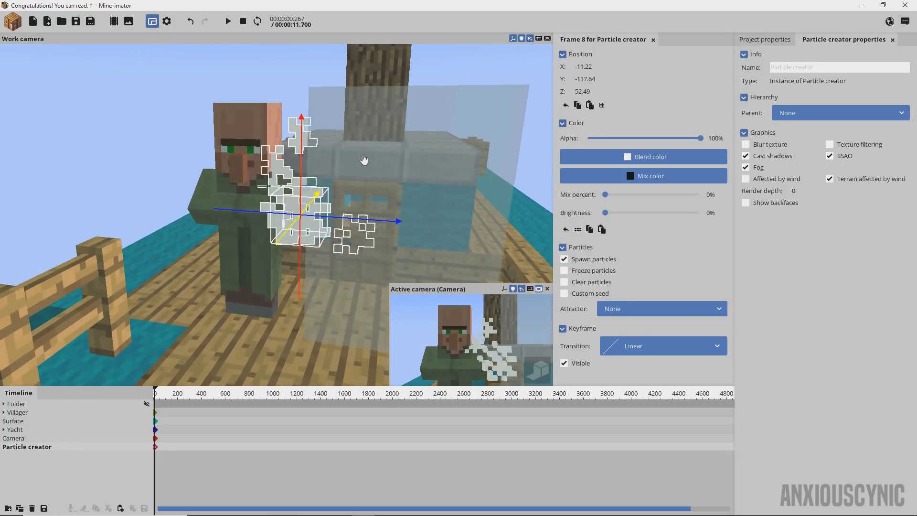
# - Load Character Disintegration Particles.miparticles into the particle creator through its library entry's particle editor
pyautogui.click(764, 40)
pyautogui.click(760, 65)
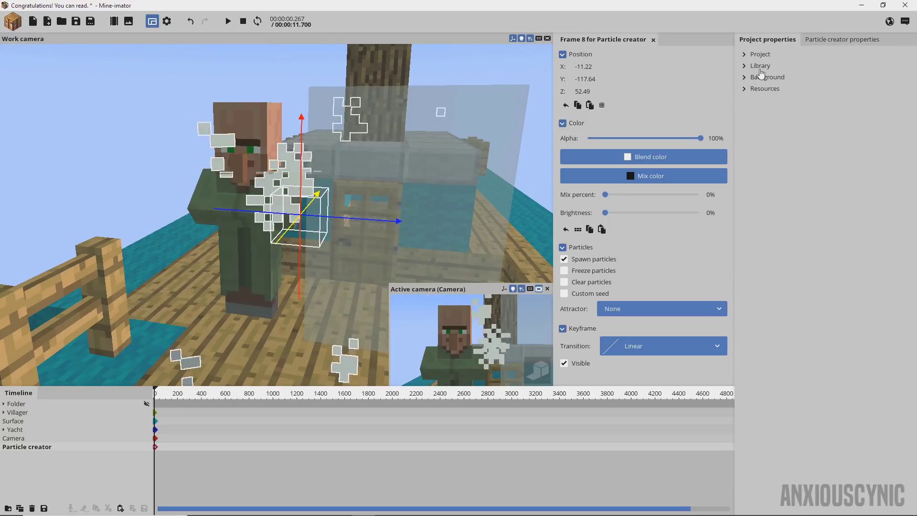
pyautogui.scroll(-1, 907, 198)
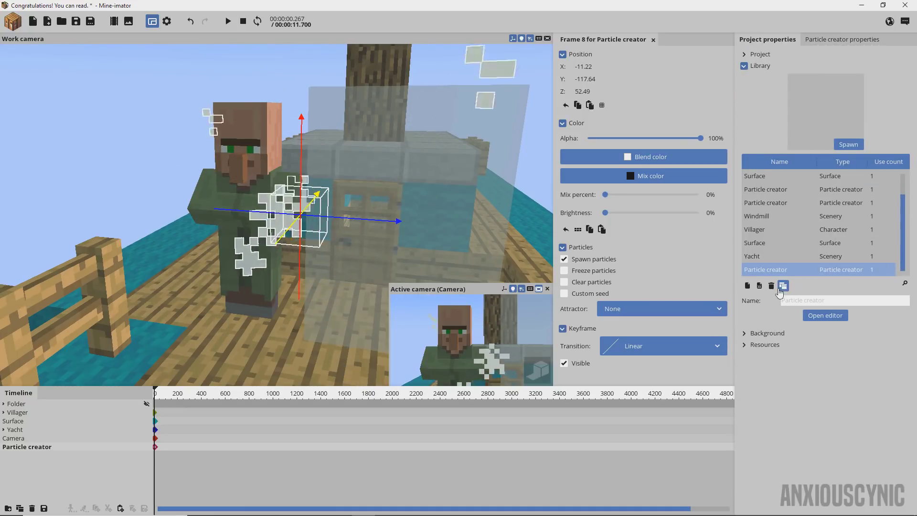
pyautogui.click(827, 316)
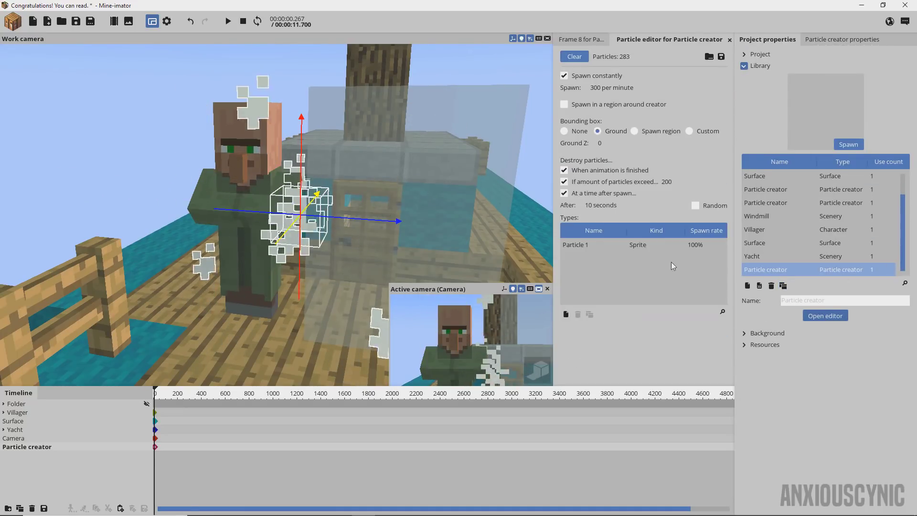
pyautogui.click(708, 57)
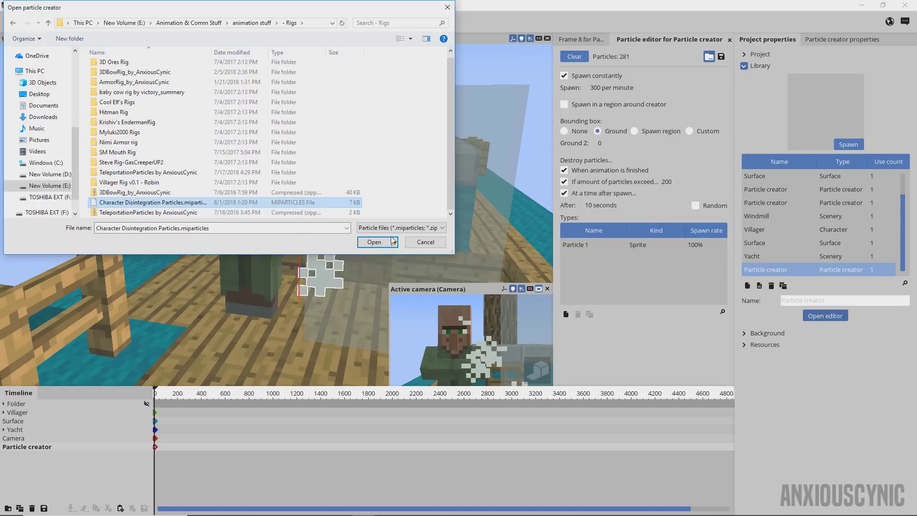
pyautogui.click(375, 242)
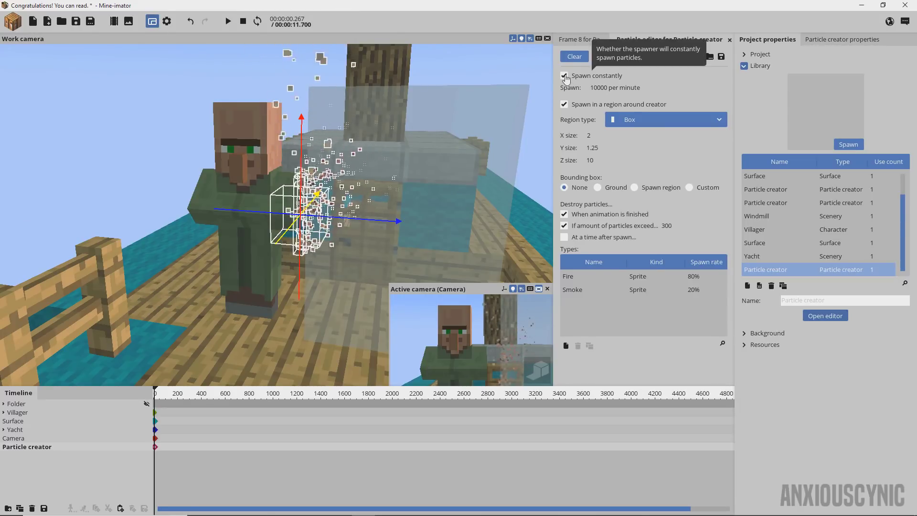
# - Examine the loaded Fire and Smoke particle types' settings and how the particles sit relative to the surface
pyautogui.click(592, 278)
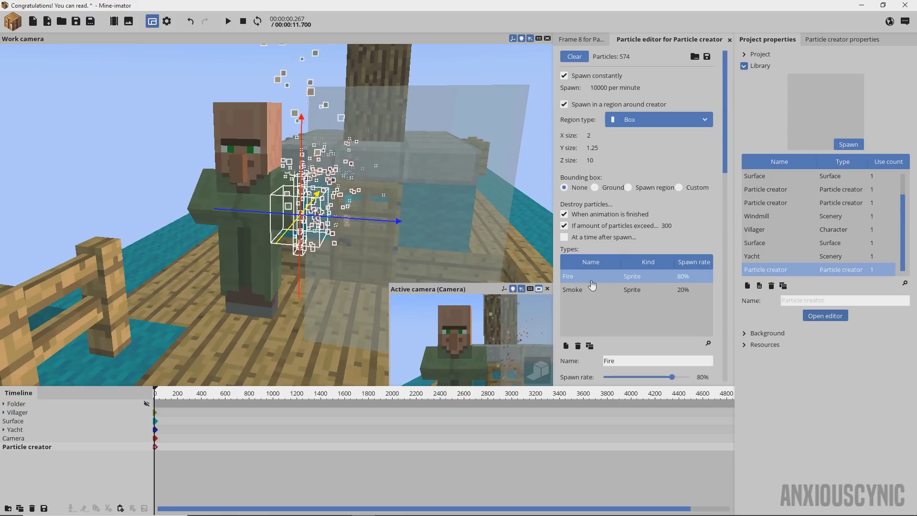
pyautogui.click(606, 293)
pyautogui.moveTo(729, 134); pyautogui.dragTo(728, 266)
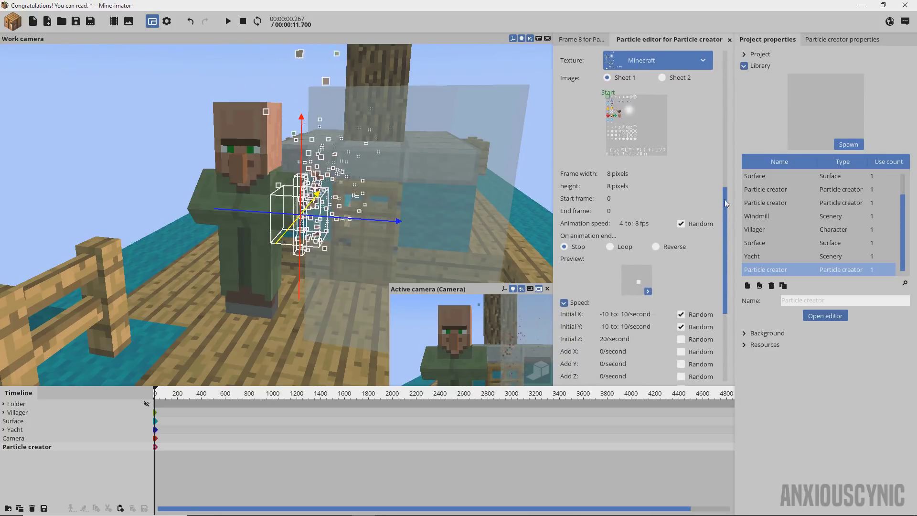
pyautogui.scroll(-5, 581, 165)
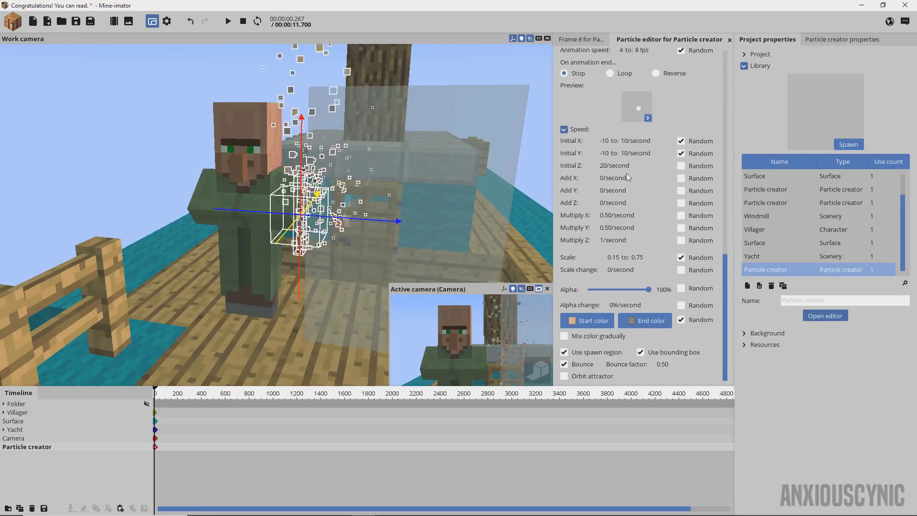
pyautogui.moveTo(474, 168); pyautogui.dragTo(340, 191, button='middle')
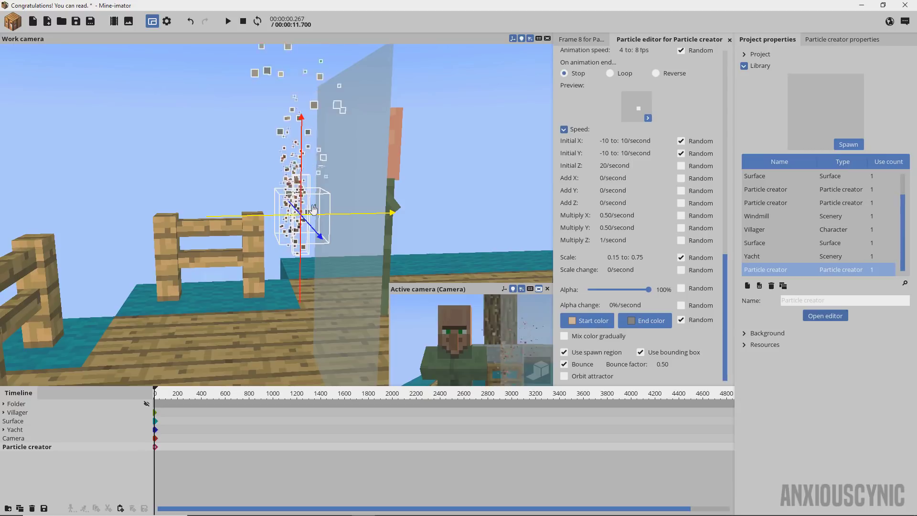
pyautogui.moveTo(396, 125); pyautogui.dragTo(319, 164, button='middle')
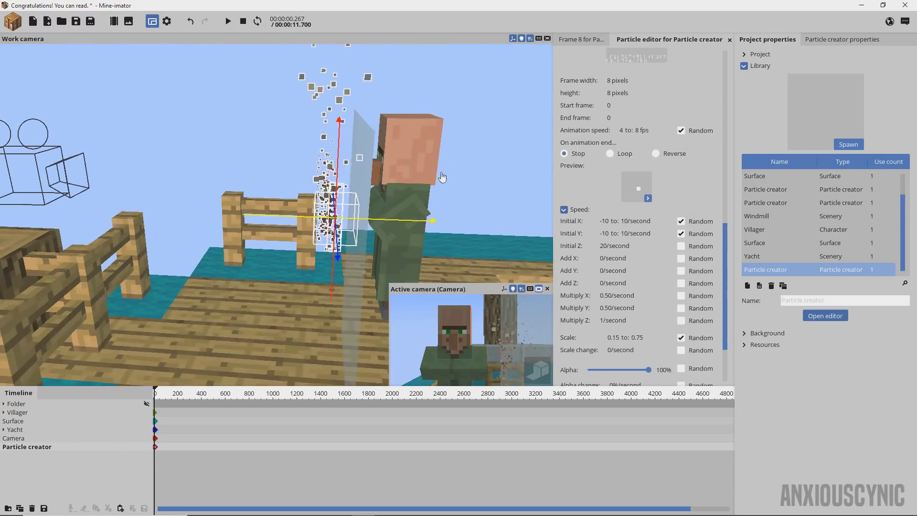
pyautogui.moveTo(442, 178); pyautogui.dragTo(438, 211)
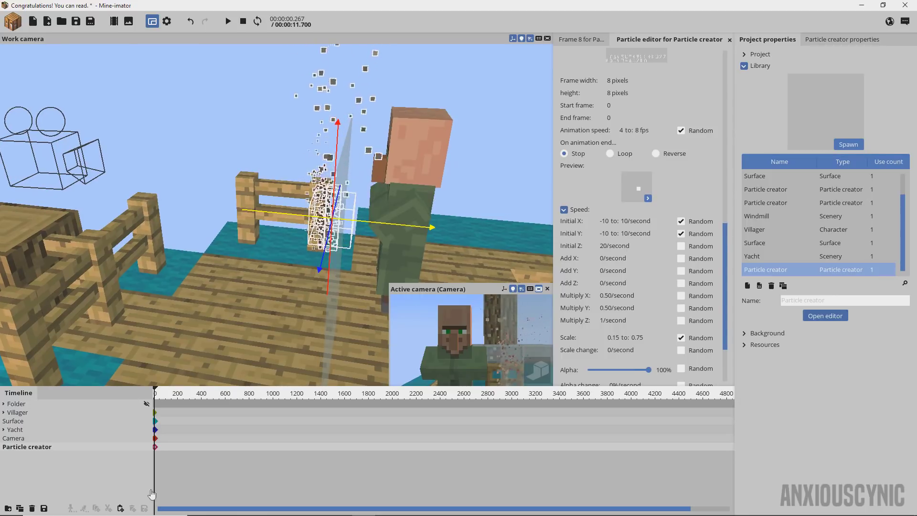
# - Reorder the Surface below the Camera in the timeline and shift the particle creator toward the surface, to about X -8.42
pyautogui.click(23, 422)
pyautogui.moveTo(24, 426); pyautogui.dragTo(26, 442)
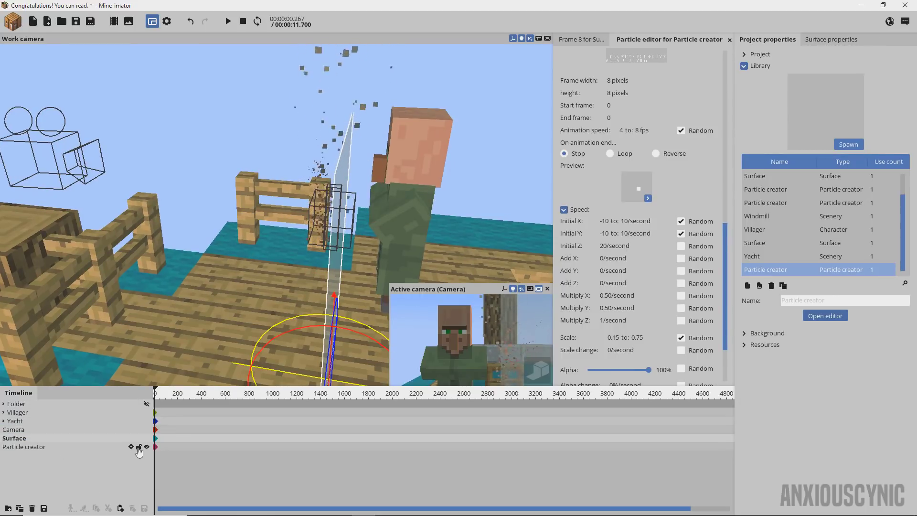
pyautogui.click(162, 447)
pyautogui.moveTo(390, 227); pyautogui.dragTo(409, 233)
pyautogui.moveTo(426, 196); pyautogui.dragTo(398, 208)
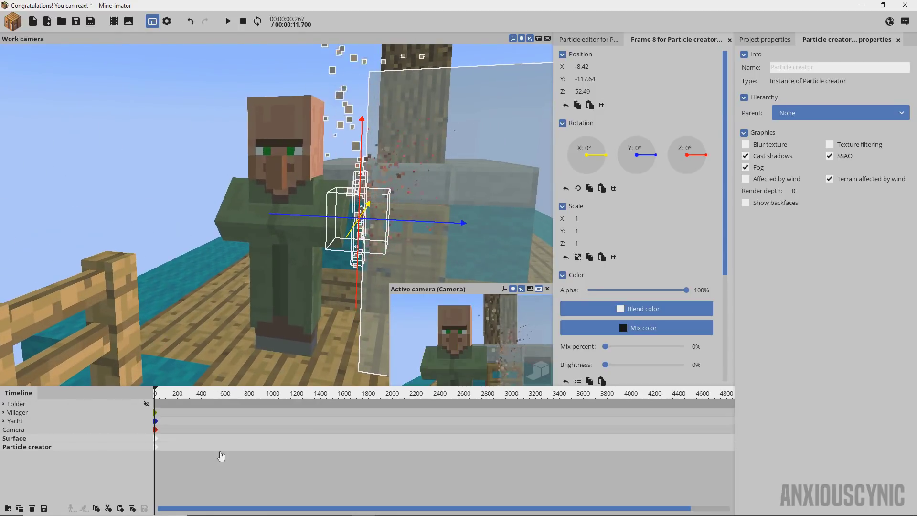
# - Keyframe the surface at frame 50, sliding it across the villager to about Y -126.31
pyautogui.click(176, 454)
pyautogui.scroll(3, 166, 462)
pyautogui.scroll(3, 166, 462)
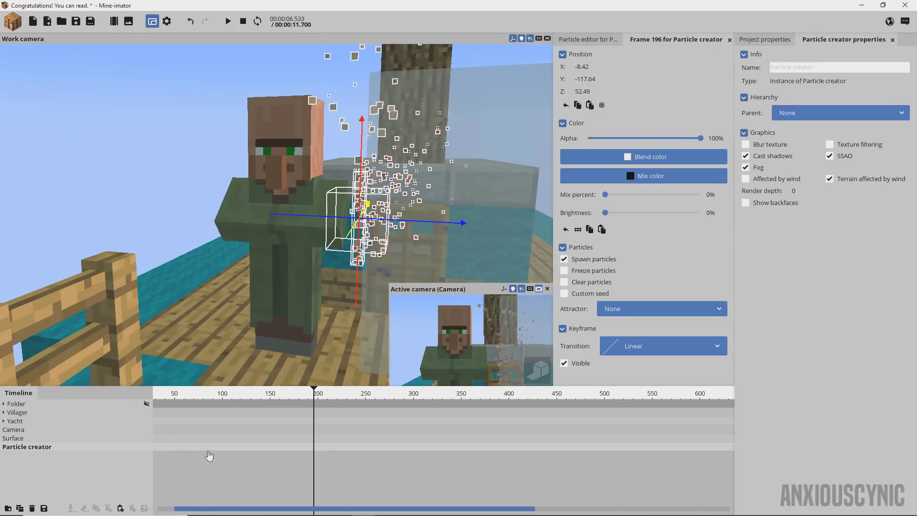
pyautogui.click(201, 438)
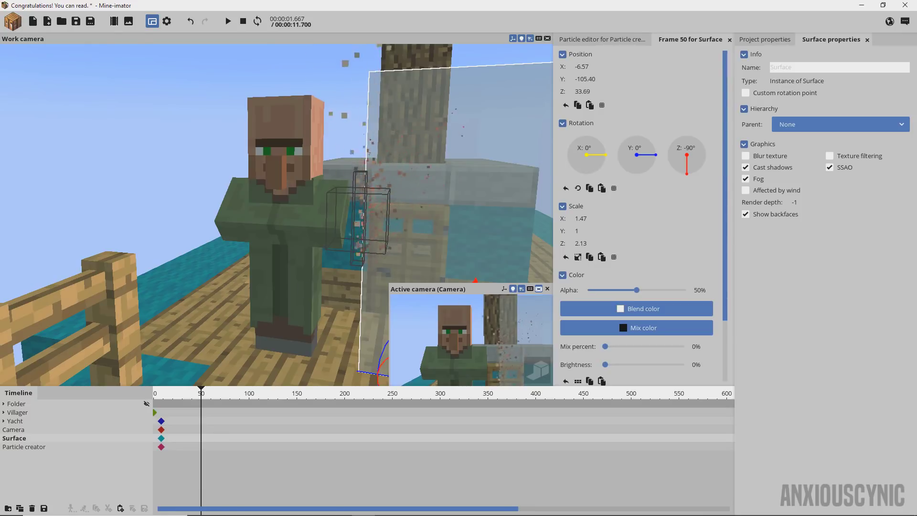
pyautogui.moveTo(334, 364); pyautogui.dragTo(376, 357, button='right')
pyautogui.moveTo(335, 382); pyautogui.dragTo(171, 364)
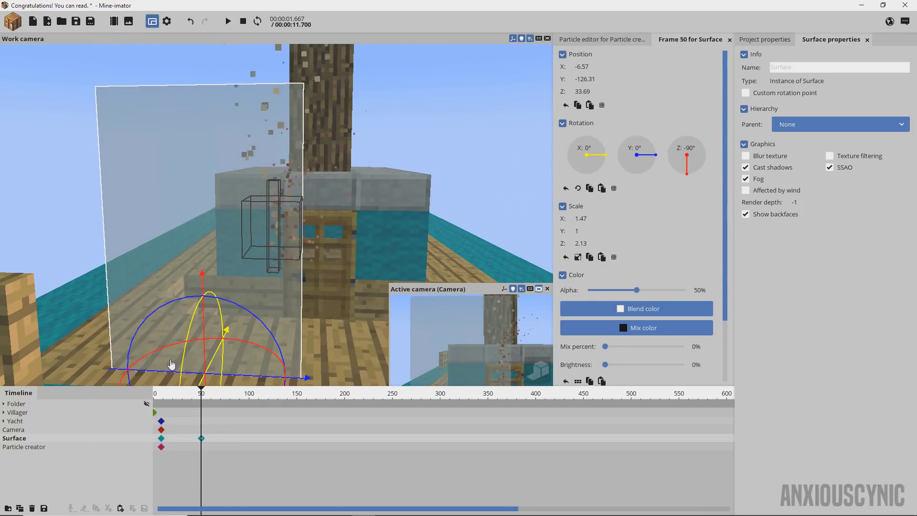
# - Raise the particle creator to about Z 61.04 at frame 8
pyautogui.click(162, 447)
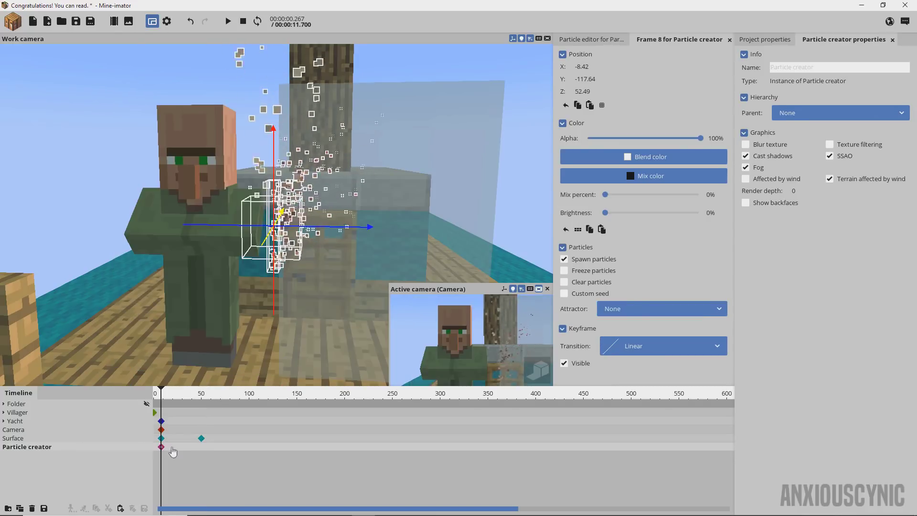
pyautogui.moveTo(273, 153); pyautogui.dragTo(297, 75)
pyautogui.moveTo(368, 96); pyautogui.dragTo(476, 221)
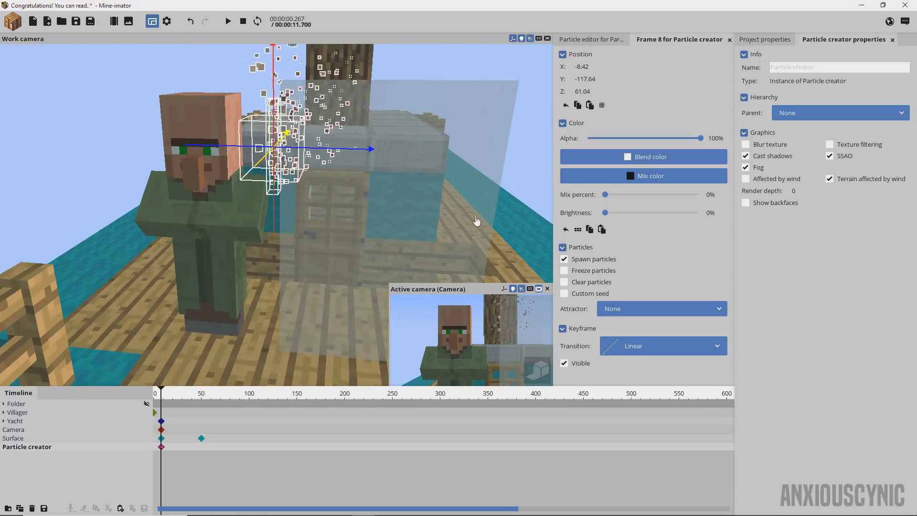
# - Check the start color of the selected particle type in the particle editor
pyautogui.click(621, 41)
pyautogui.scroll(-3, 728, 243)
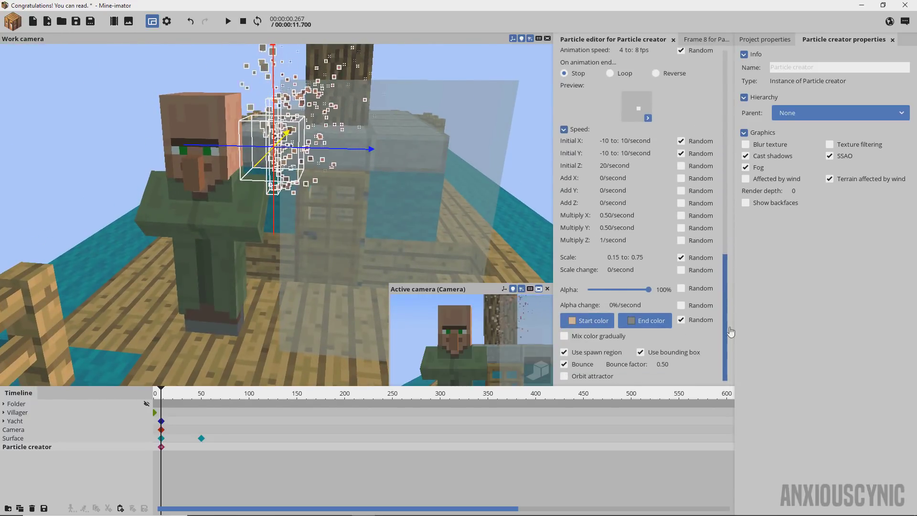
pyautogui.click(583, 322)
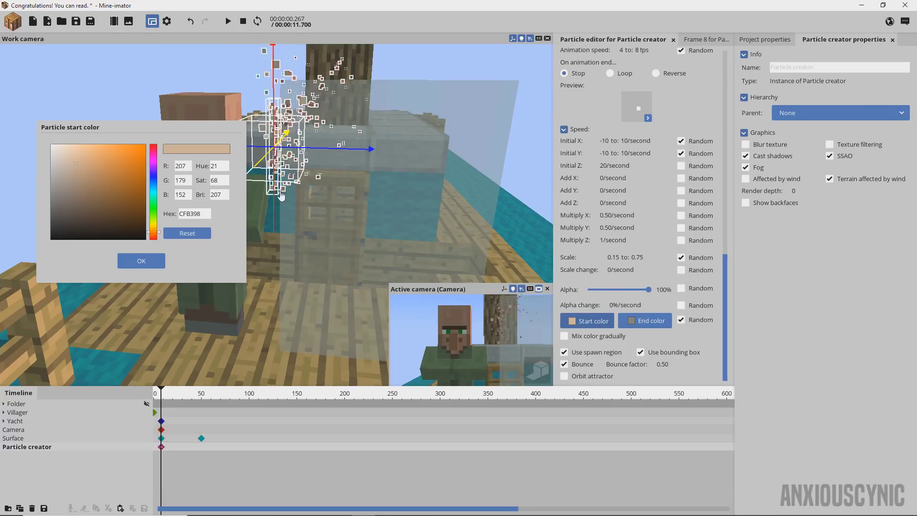
pyautogui.click(159, 266)
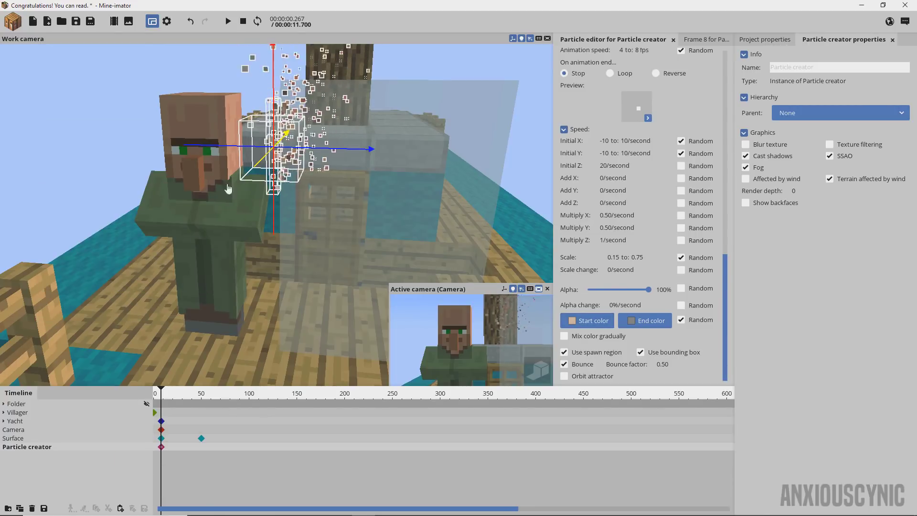
# - Move the particle creator's keyframe to frame 21 and align the creator with the surface edge over the villager
pyautogui.moveTo(342, 232); pyautogui.dragTo(358, 224)
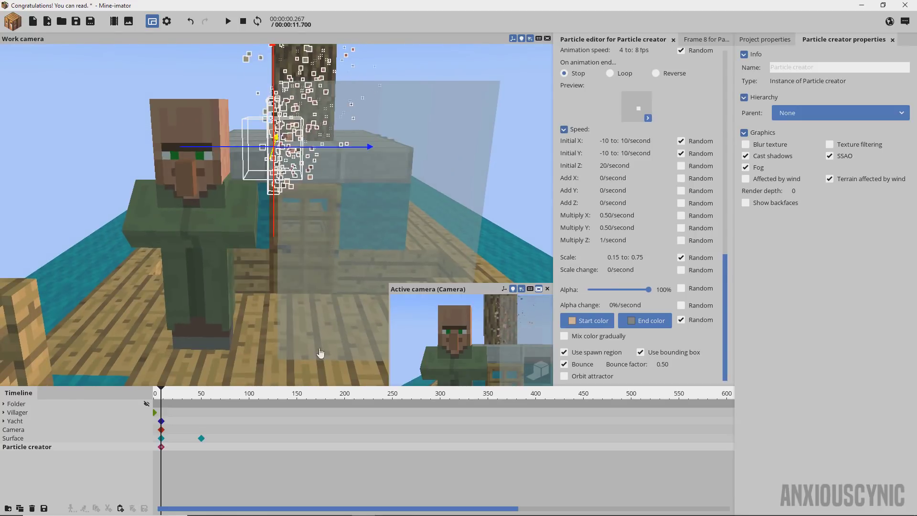
pyautogui.moveTo(165, 397); pyautogui.dragTo(173, 399)
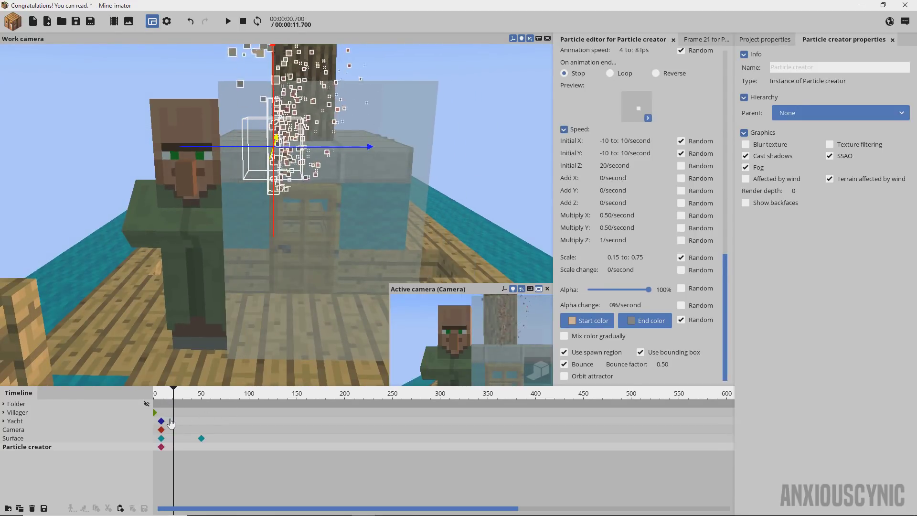
pyautogui.moveTo(163, 449); pyautogui.dragTo(175, 448)
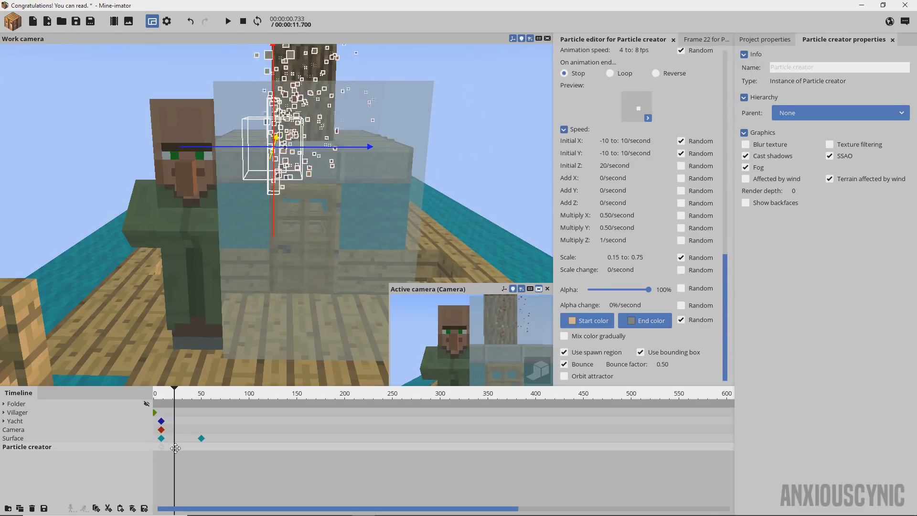
pyautogui.keyDown('ctrl'); pyautogui.scroll(5, 174, 449); pyautogui.keyUp('ctrl')
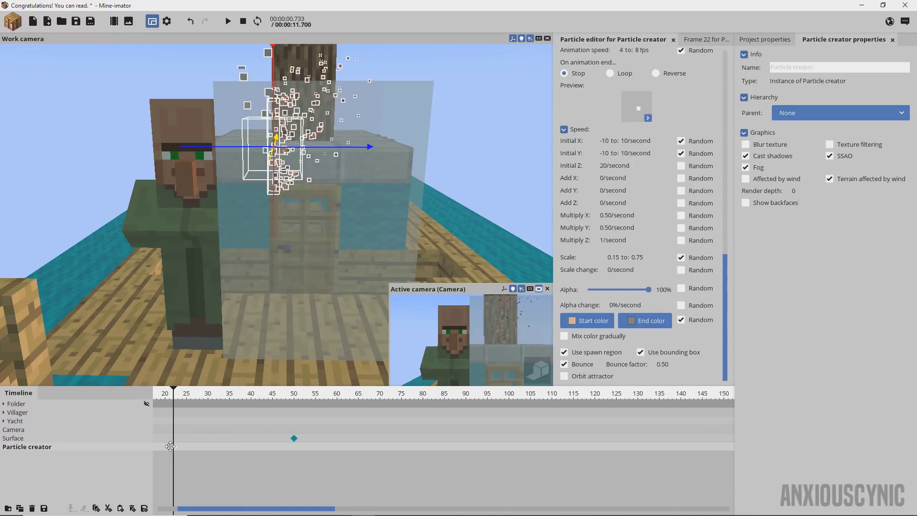
pyautogui.click(170, 446)
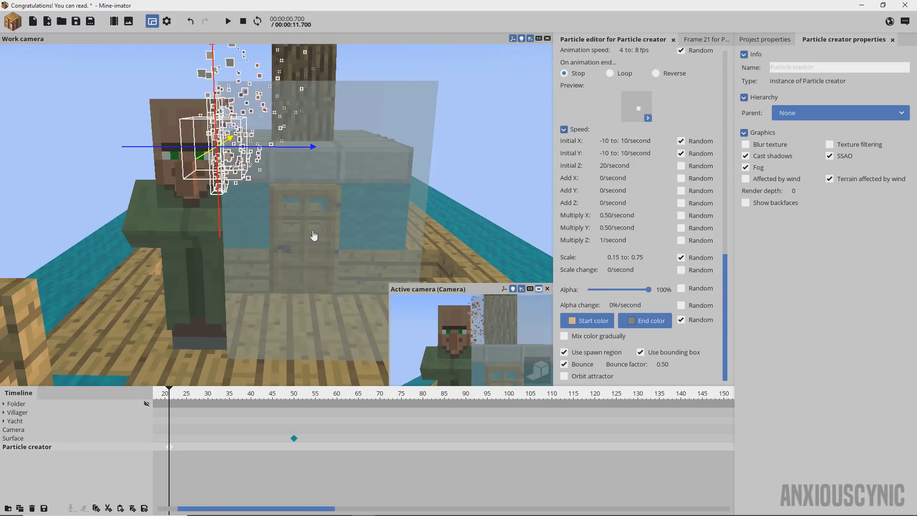
# - Keyframe the particle creator at frame 50, sliding it sideways to follow the surface's leading edge
pyautogui.click(294, 452)
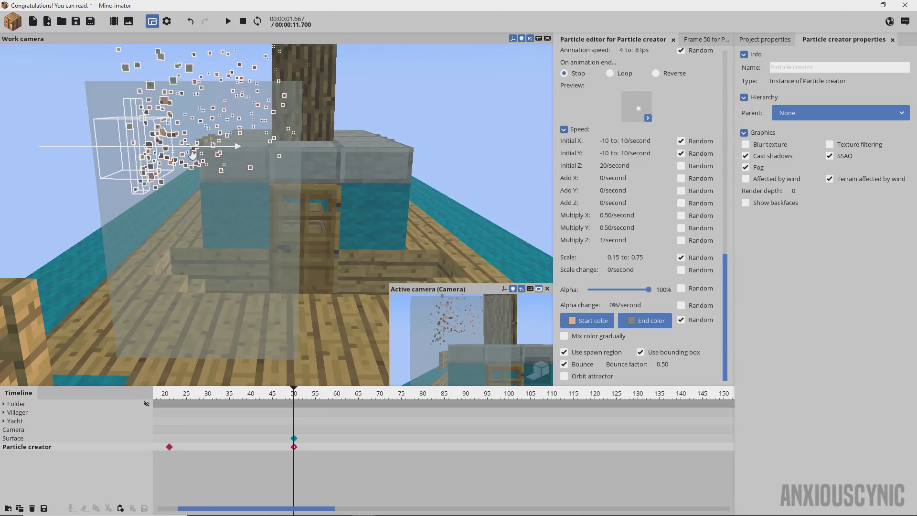
pyautogui.moveTo(184, 397); pyautogui.dragTo(233, 409)
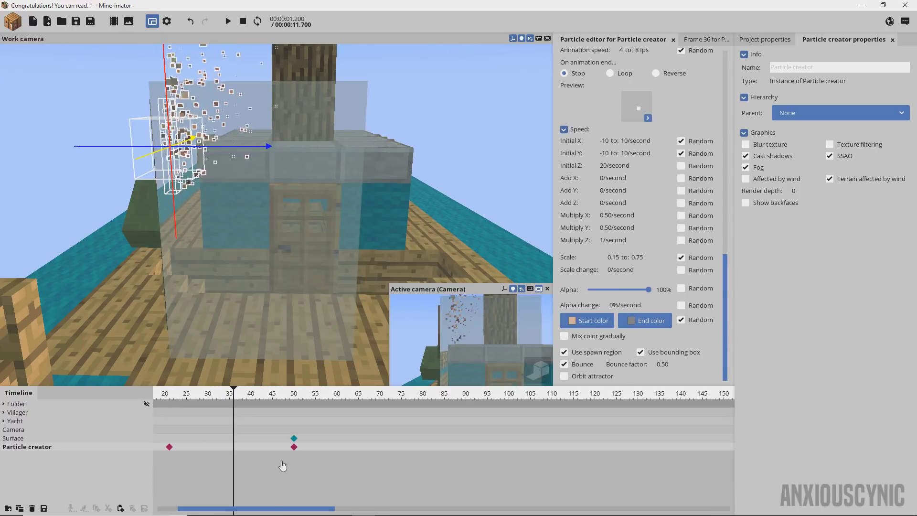
pyautogui.click(294, 447)
pyautogui.moveTo(235, 208); pyautogui.dragTo(254, 224)
pyautogui.moveTo(202, 147); pyautogui.dragTo(158, 148)
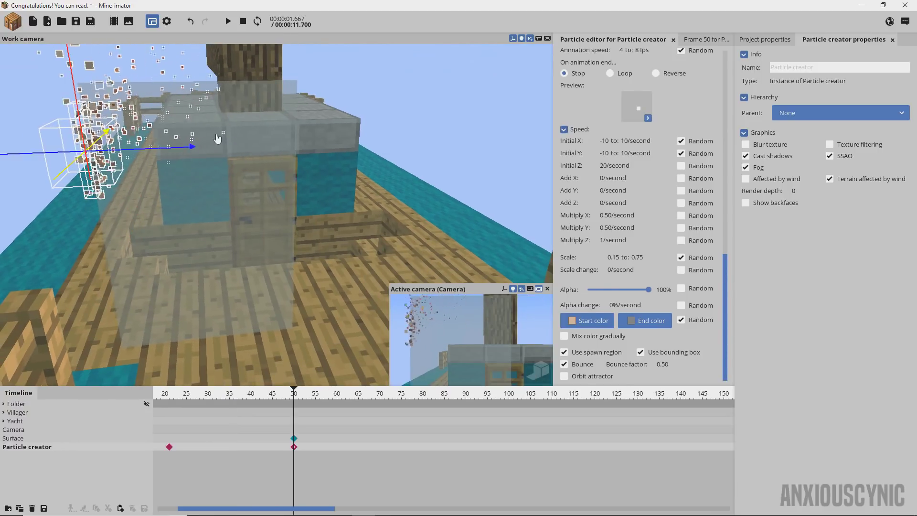
# - Turn off particle spawning for the particle creator at frame 38
pyautogui.moveTo(254, 334); pyautogui.dragTo(229, 352)
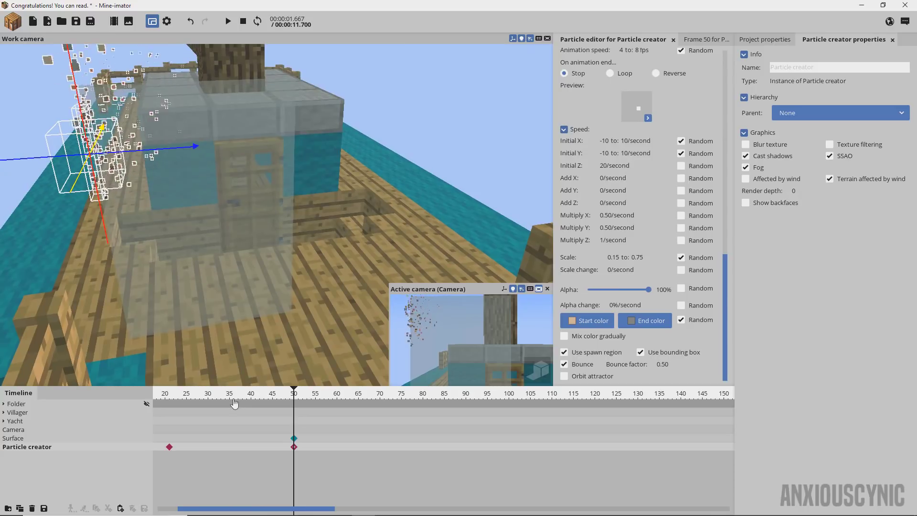
pyautogui.moveTo(231, 399); pyautogui.dragTo(242, 417)
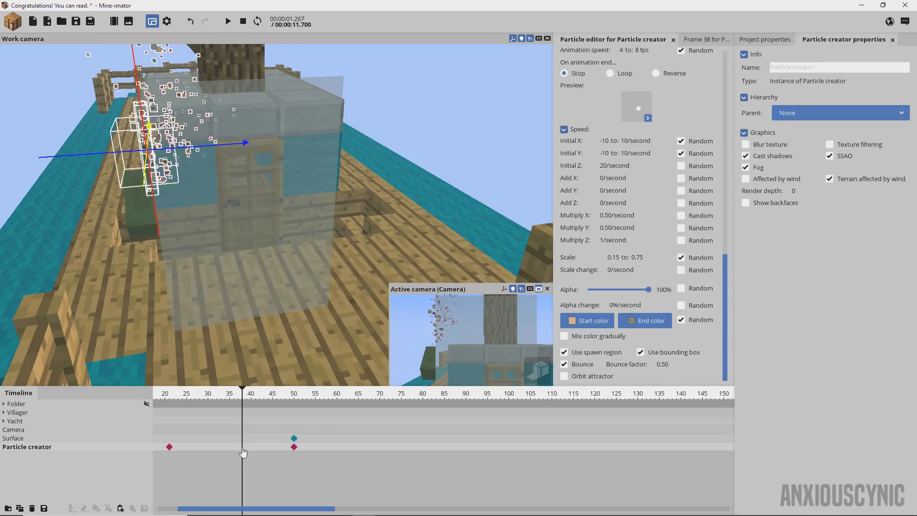
pyautogui.click(698, 42)
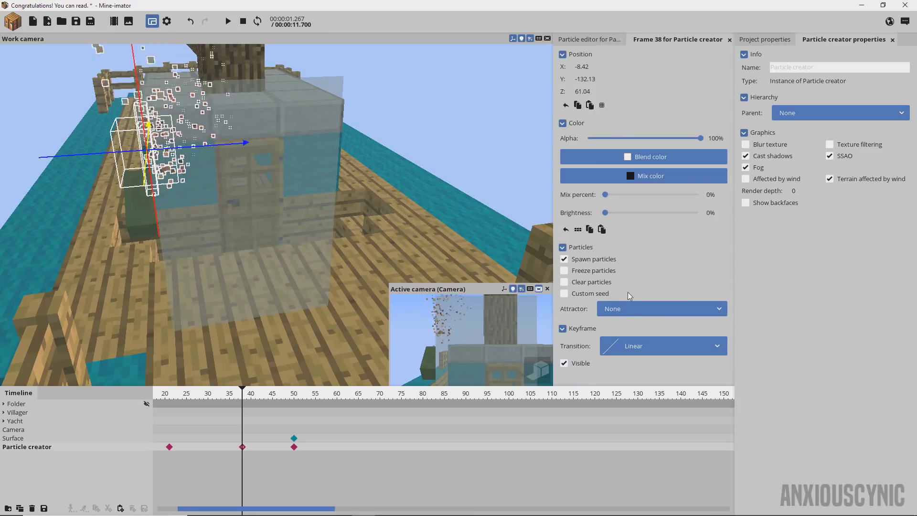
pyautogui.click(574, 262)
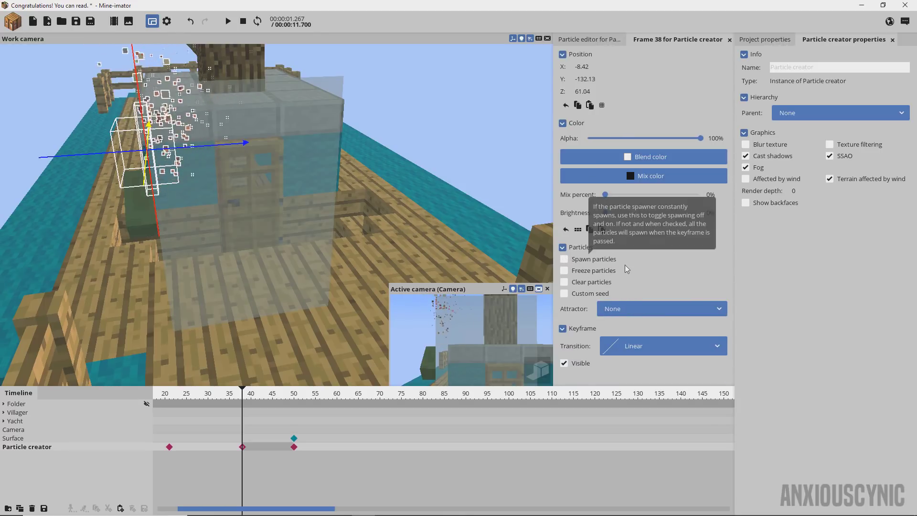
pyautogui.moveTo(206, 511); pyautogui.dragTo(186, 511)
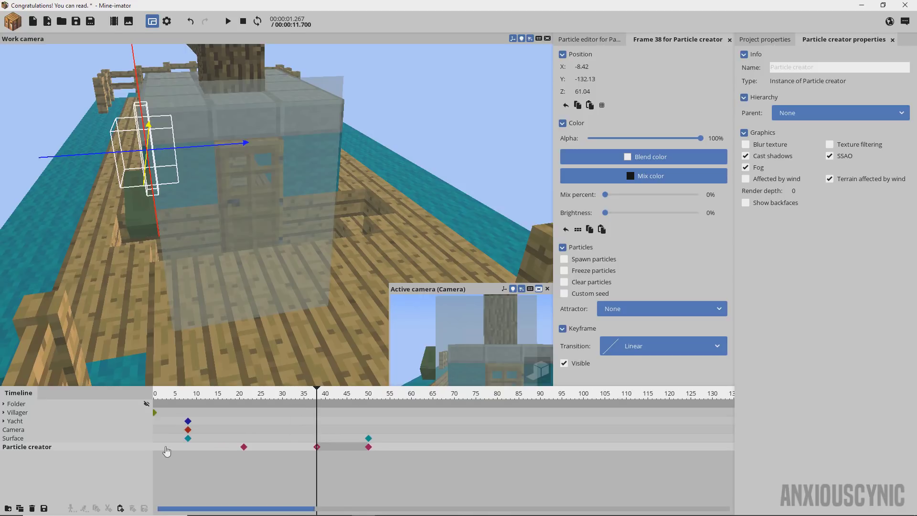
# - Turn off particle spawning for the particle creator at frame 0
pyautogui.click(162, 447)
pyautogui.moveTo(138, 445); pyautogui.dragTo(135, 447)
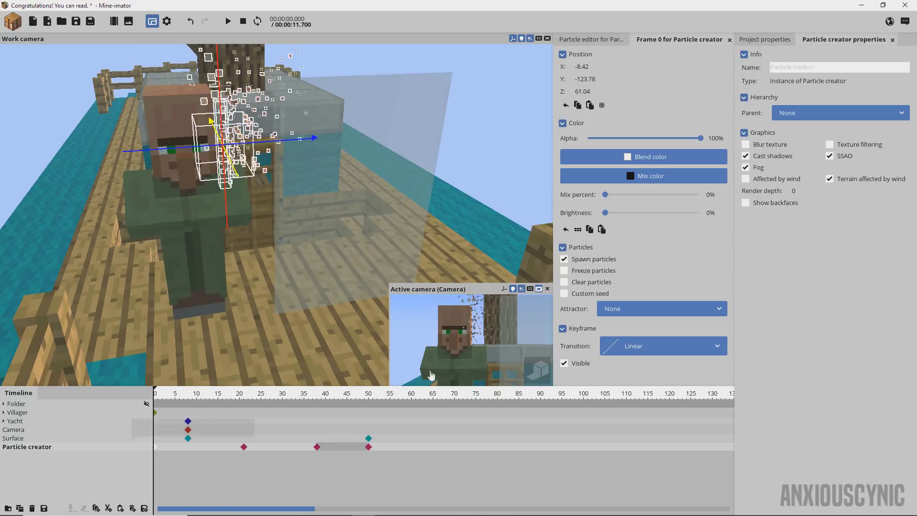
pyautogui.click(584, 265)
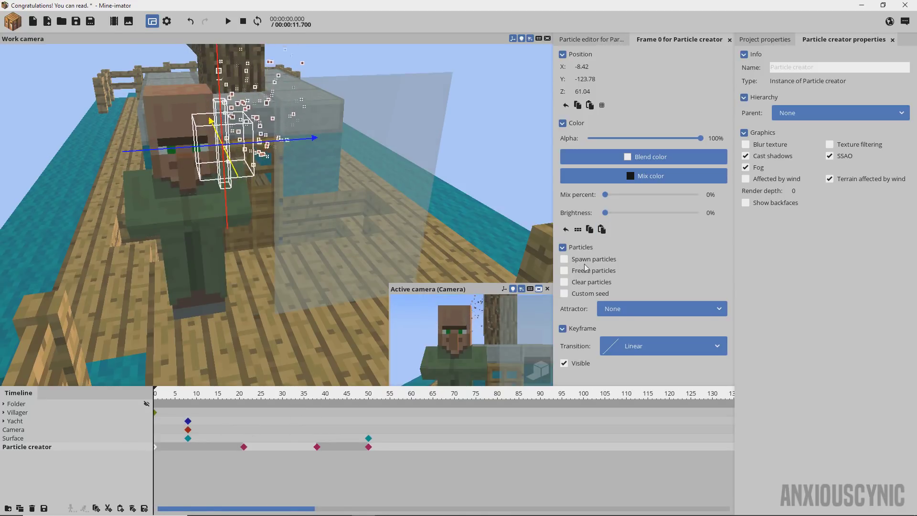
# - Scrub through the animation to review the particle timing along the surface's edge, and save the project
pyautogui.moveTo(239, 403); pyautogui.dragTo(349, 414)
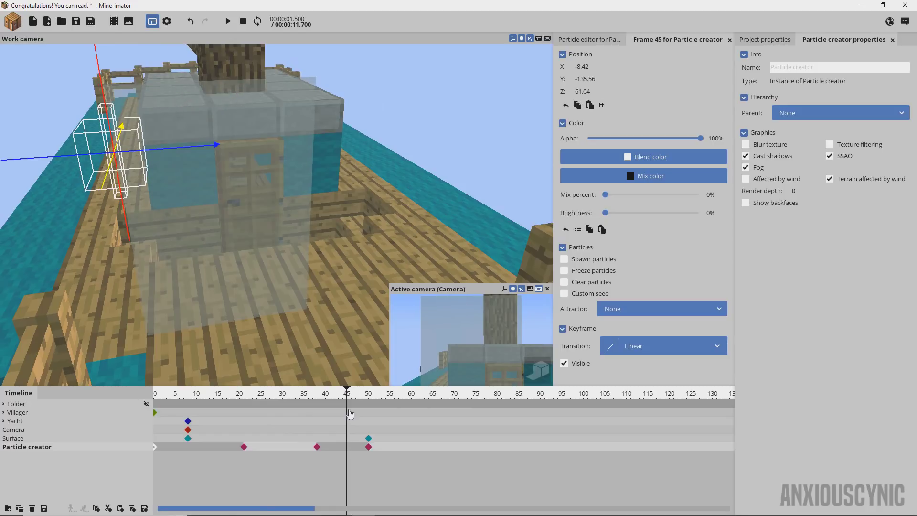
pyautogui.moveTo(307, 397); pyautogui.dragTo(265, 396)
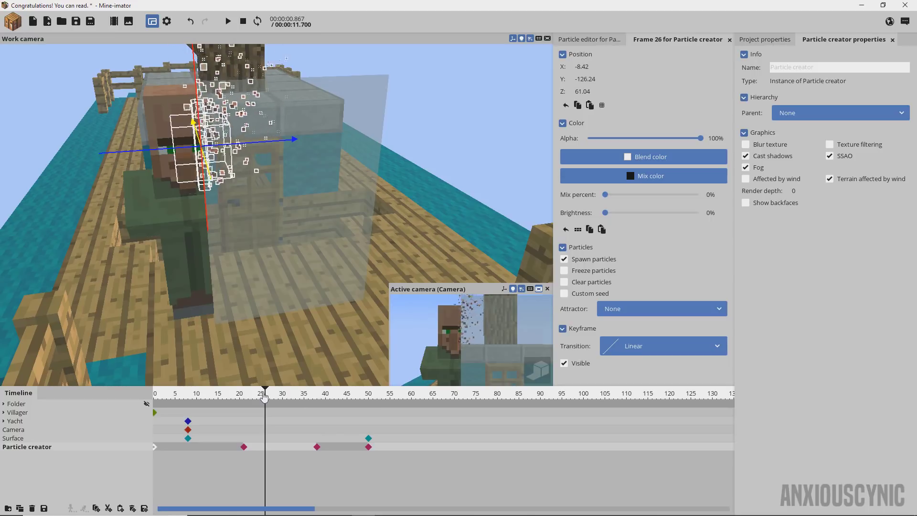
pyautogui.hotkey('ctrl', 's')
pyautogui.moveTo(264, 397); pyautogui.dragTo(155, 406)
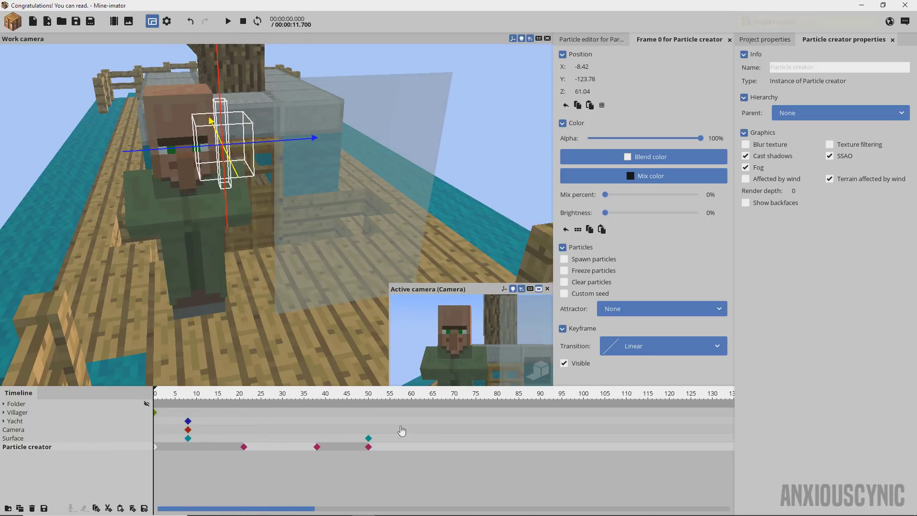
# - Set the surface's alpha to 1% at all of its keyframes and play the animation from the start
pyautogui.doubleClick(131, 439)
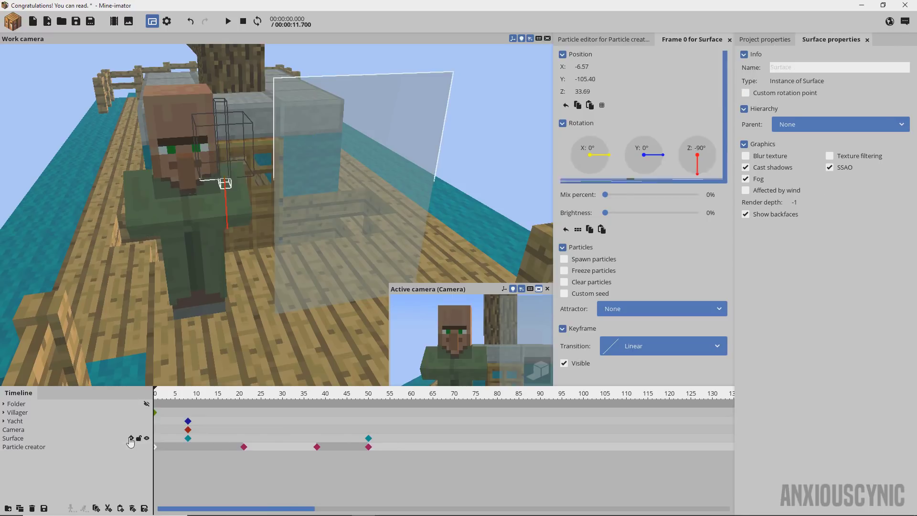
pyautogui.scroll(-3, 689, 301)
pyautogui.scroll(-1, 689, 301)
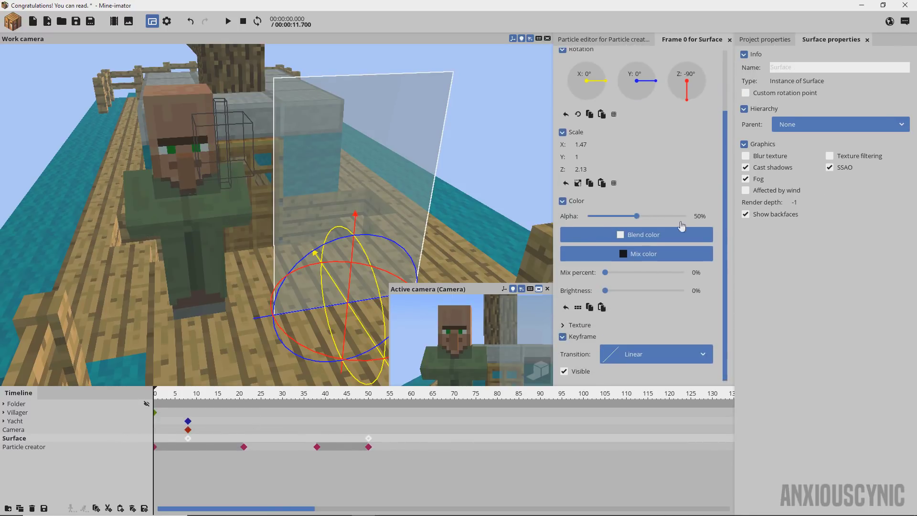
pyautogui.write('0')
pyautogui.press('Return')
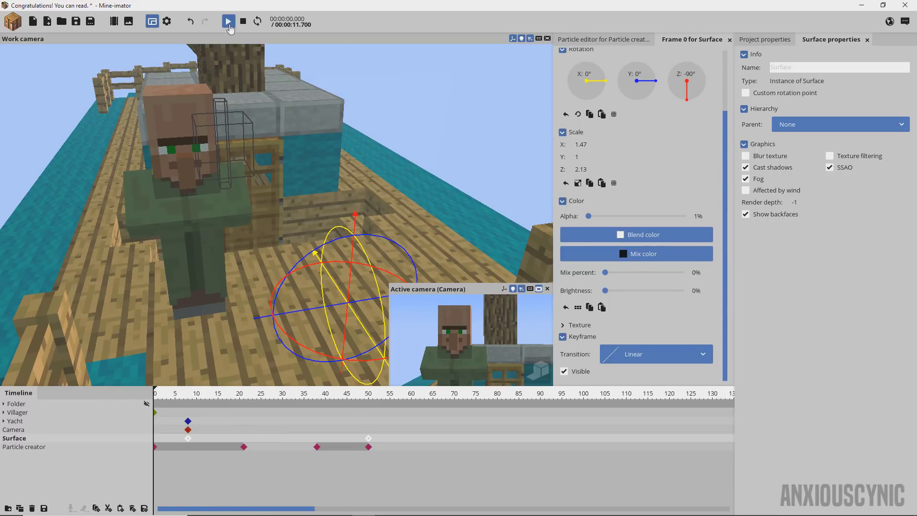
pyautogui.click(228, 22)
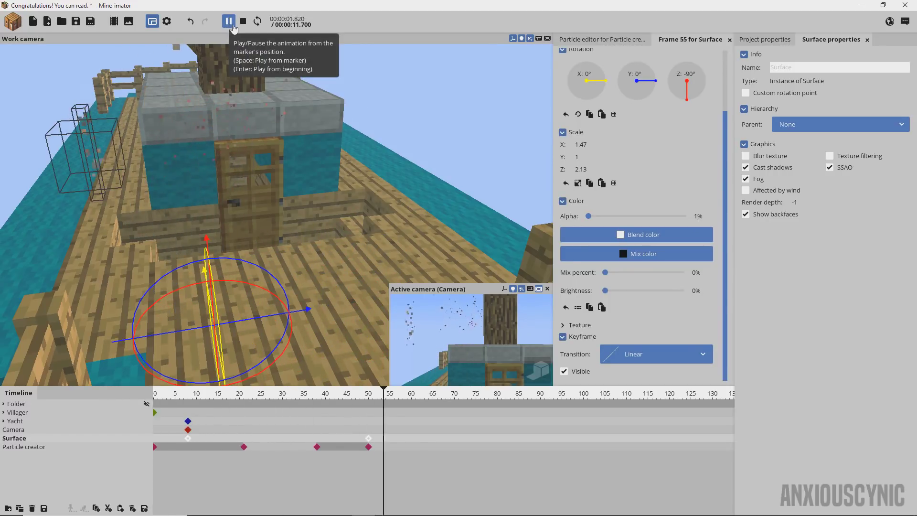
pyautogui.click(243, 21)
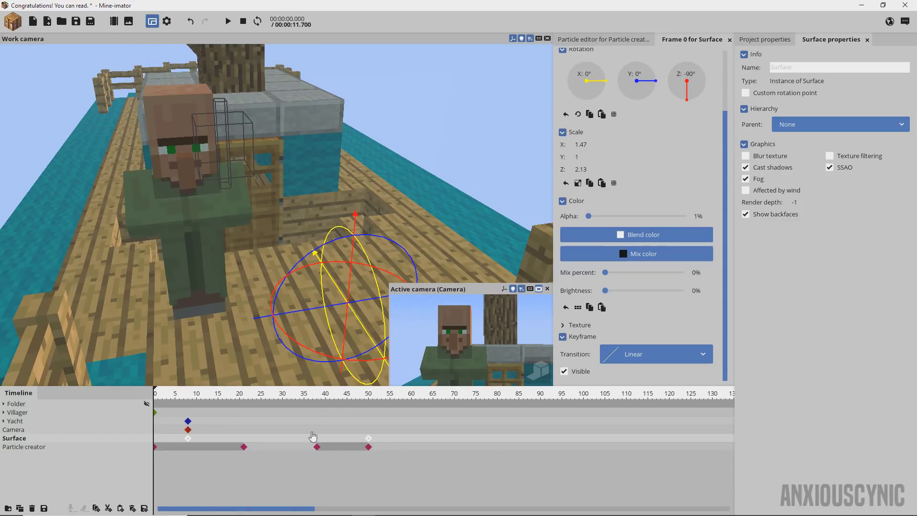
# - Shift the surface's last keyframe to frame 132 and the particle creator's last two to frames 120 and 132, then replay the animation
pyautogui.moveTo(307, 432); pyautogui.dragTo(430, 462)
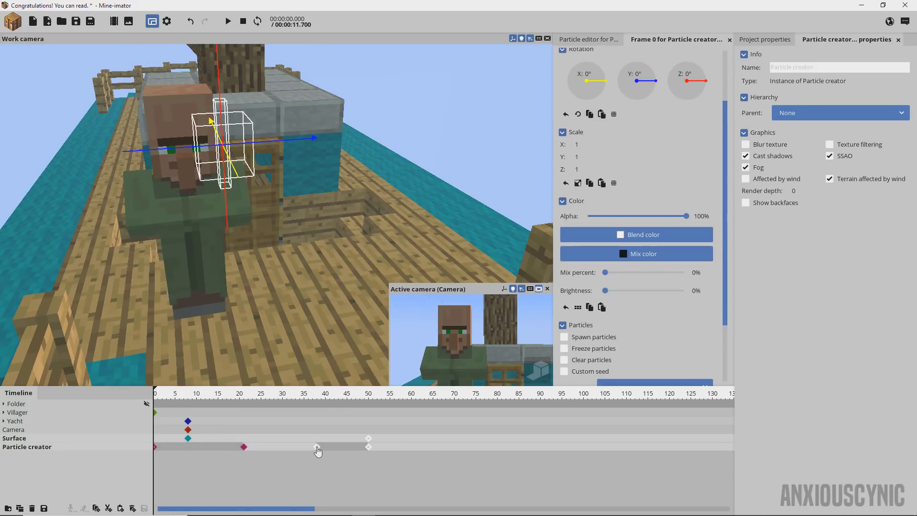
pyautogui.moveTo(325, 447); pyautogui.dragTo(665, 447)
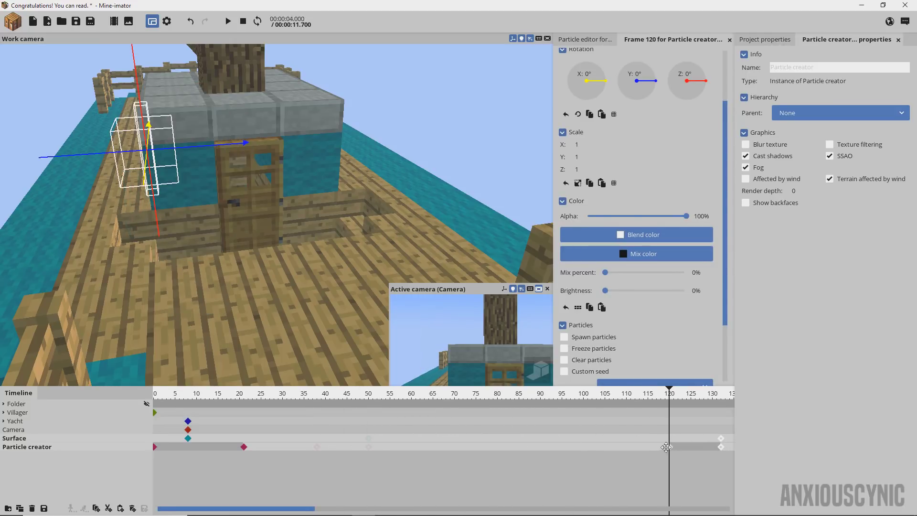
pyautogui.click(163, 398)
pyautogui.press('space')
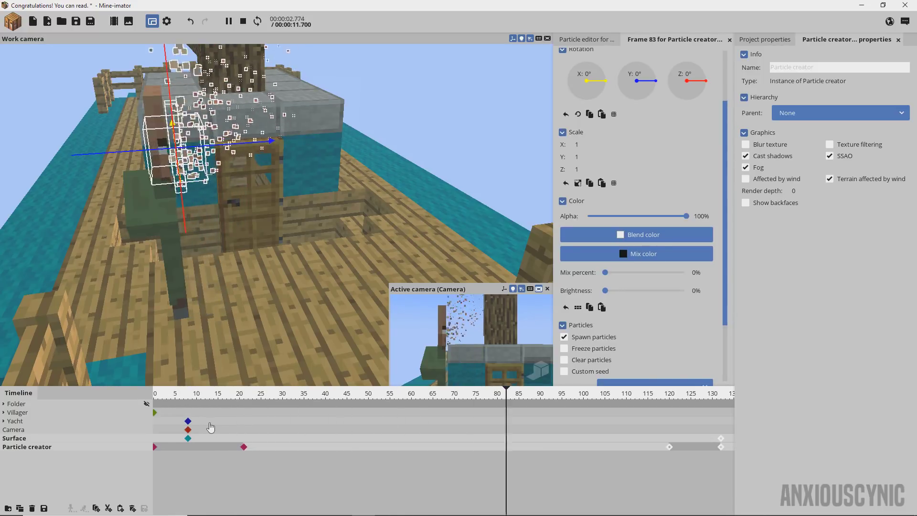
# - Raise the surface's alpha to 73% and slide the particle creator at frame 21 sideways to the surface's leading edge
pyautogui.click(244, 447)
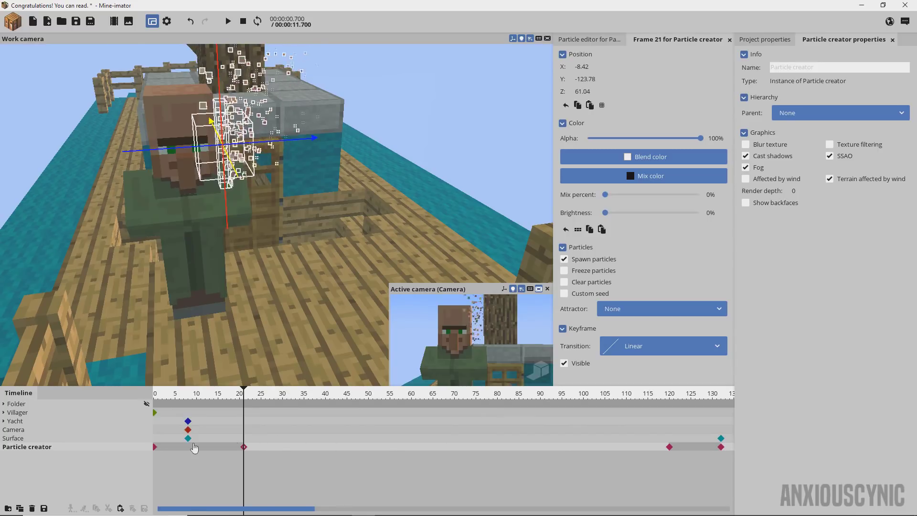
pyautogui.click(131, 440)
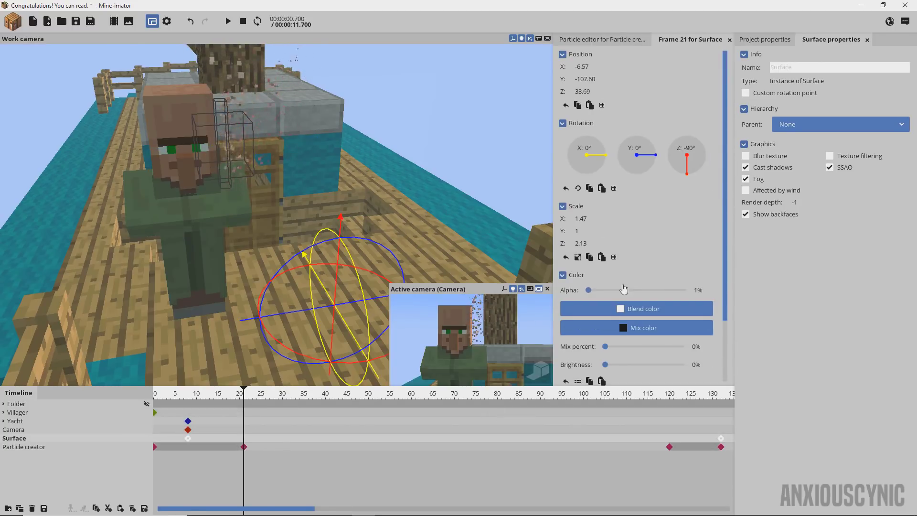
pyautogui.moveTo(623, 290); pyautogui.dragTo(661, 291)
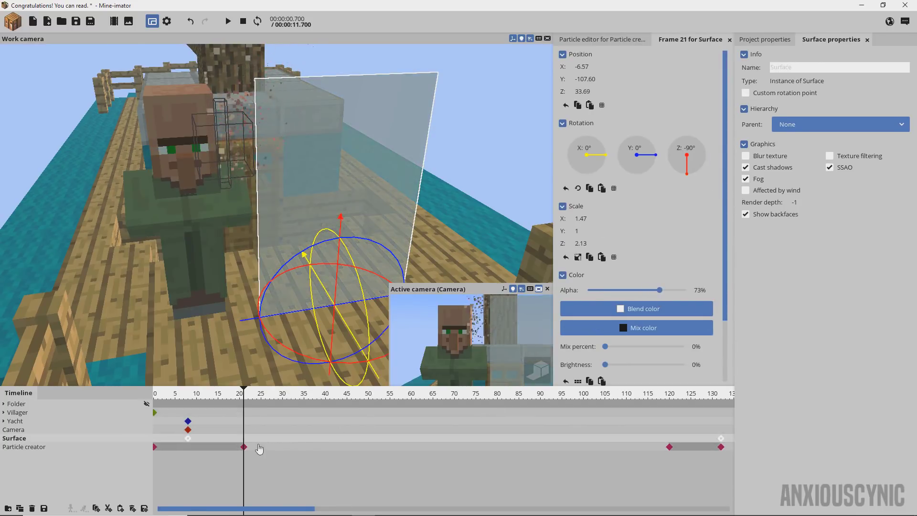
pyautogui.click(244, 446)
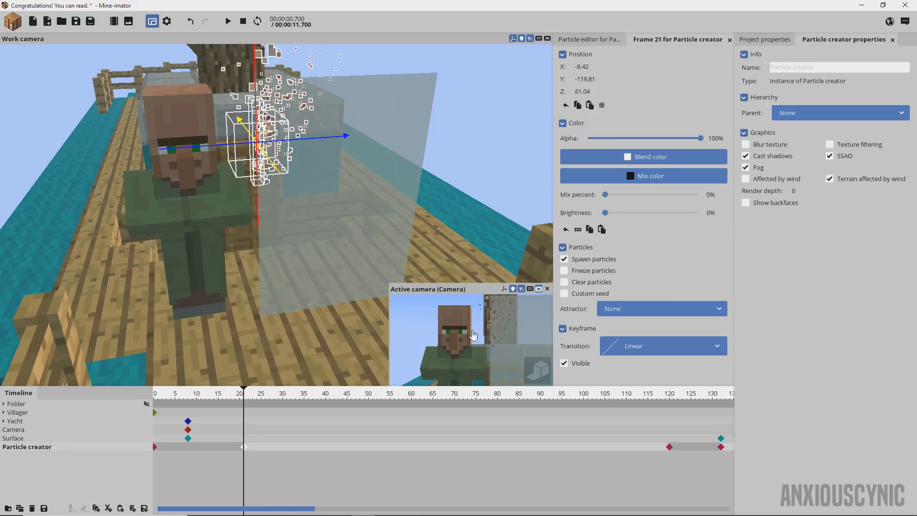
# - Delete the particle creator's keyframes at frames 21 and 120 and add a new one at frame 94
pyautogui.moveTo(412, 392); pyautogui.dragTo(667, 401)
pyautogui.click(670, 446)
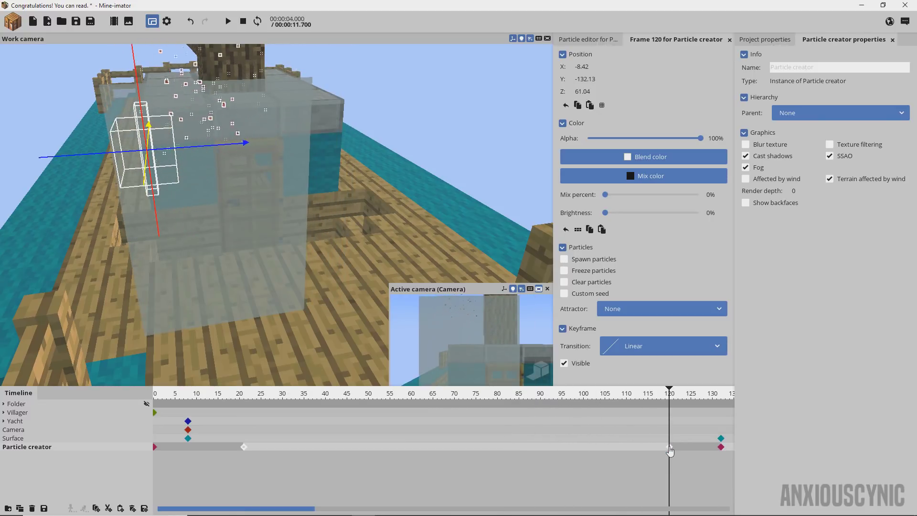
pyautogui.press('Delete')
pyautogui.click(721, 447)
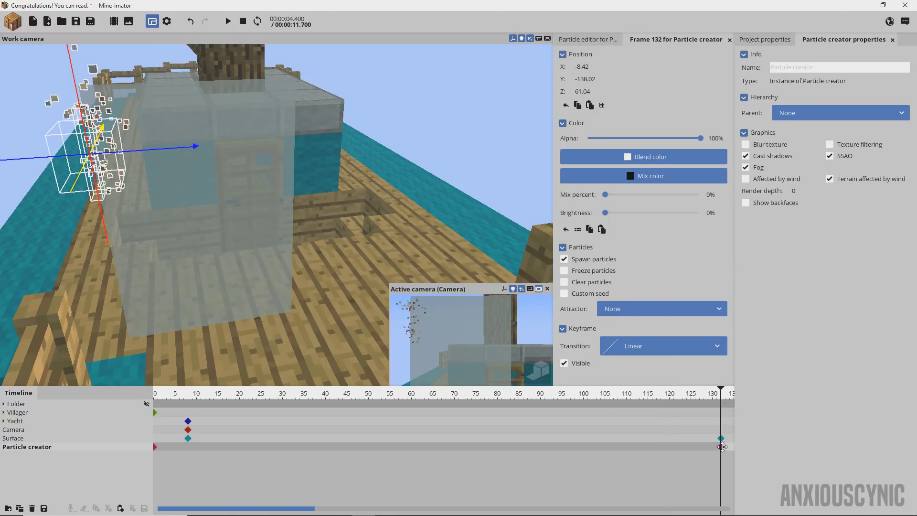
pyautogui.moveTo(485, 393); pyautogui.dragTo(553, 404)
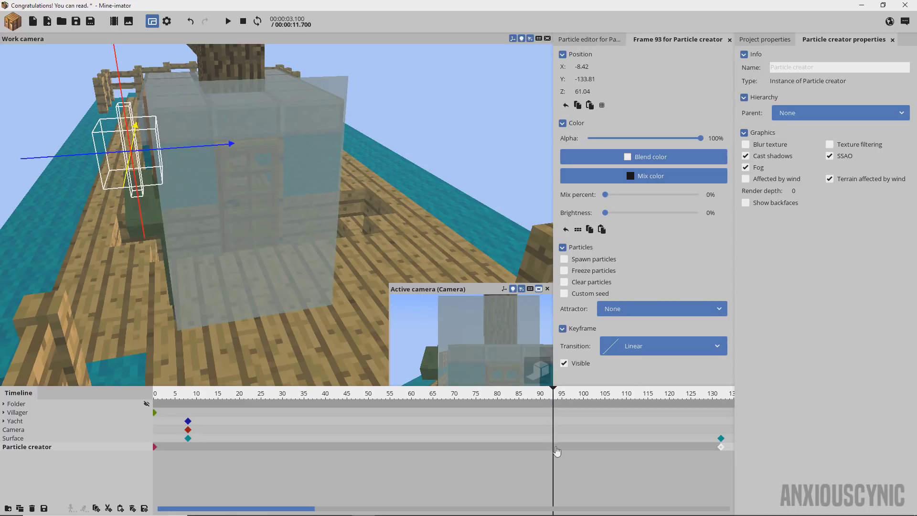
pyautogui.click(557, 451)
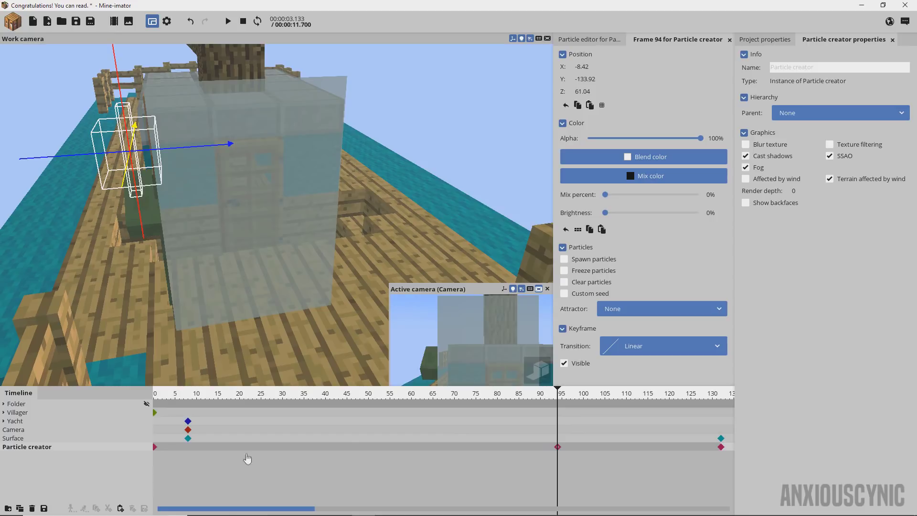
# - Keyframe the particle creator at frame 46 with particle spawning on, sliding it sideways to the surface's leading edge
pyautogui.moveTo(187, 453); pyautogui.dragTo(202, 461)
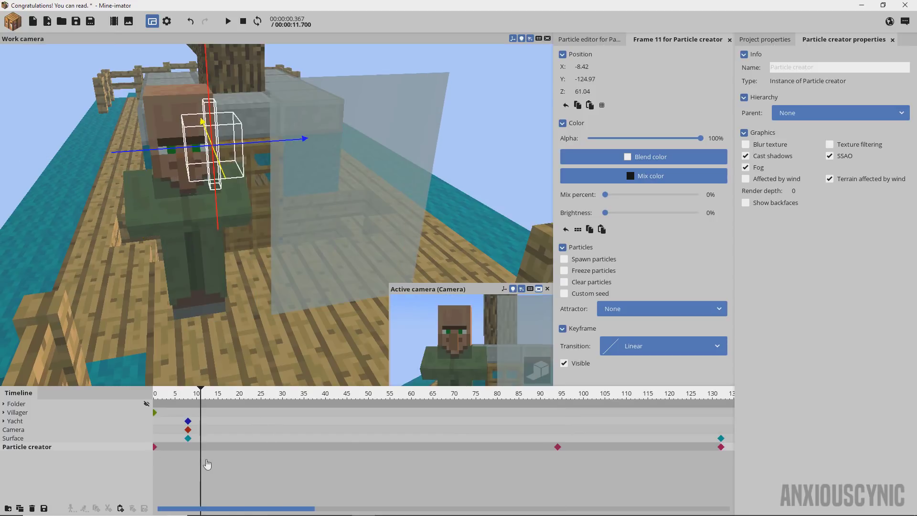
pyautogui.moveTo(201, 400); pyautogui.dragTo(352, 414)
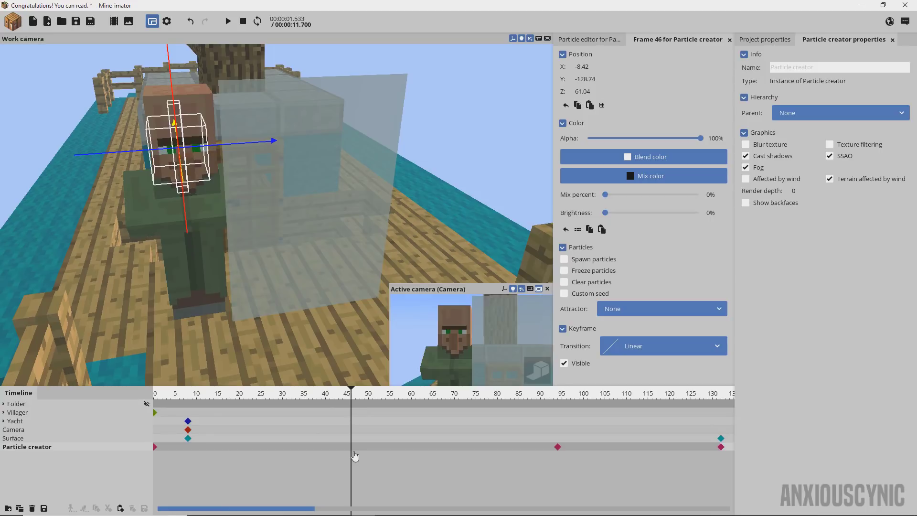
pyautogui.click(593, 261)
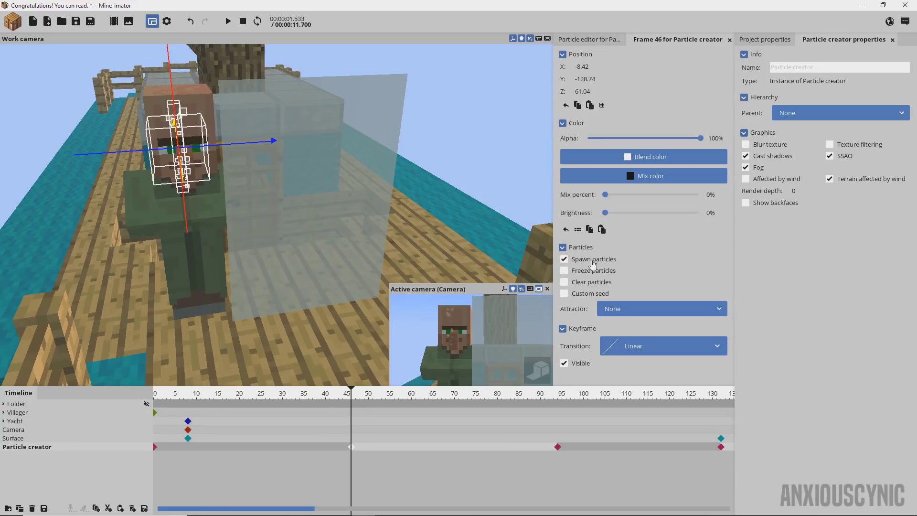
pyautogui.moveTo(344, 256); pyautogui.dragTo(330, 253, button='right')
pyautogui.moveTo(329, 253); pyautogui.dragTo(301, 251)
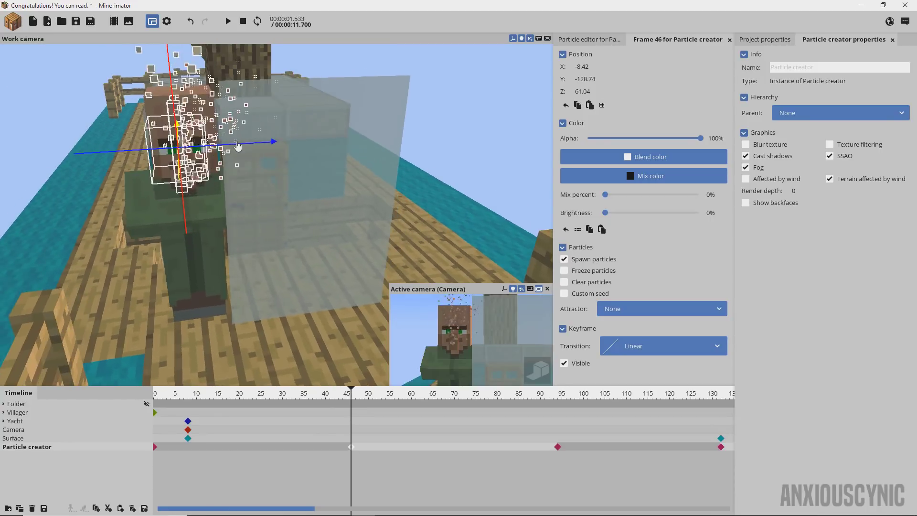
pyautogui.moveTo(245, 144); pyautogui.dragTo(283, 145)
# - Play the animation to check that the particles follow the surface's edge, and return to frame 0
pyautogui.click(250, 393)
pyautogui.press('space')
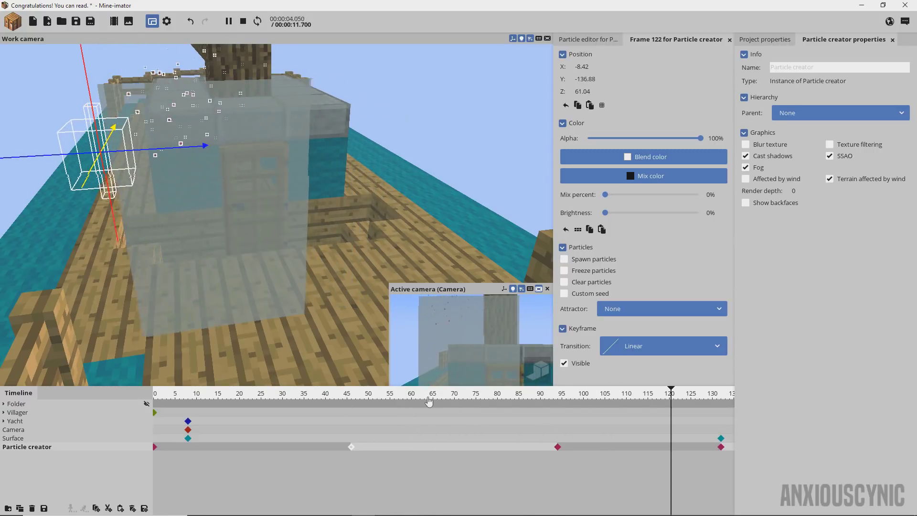
pyautogui.press('Return')
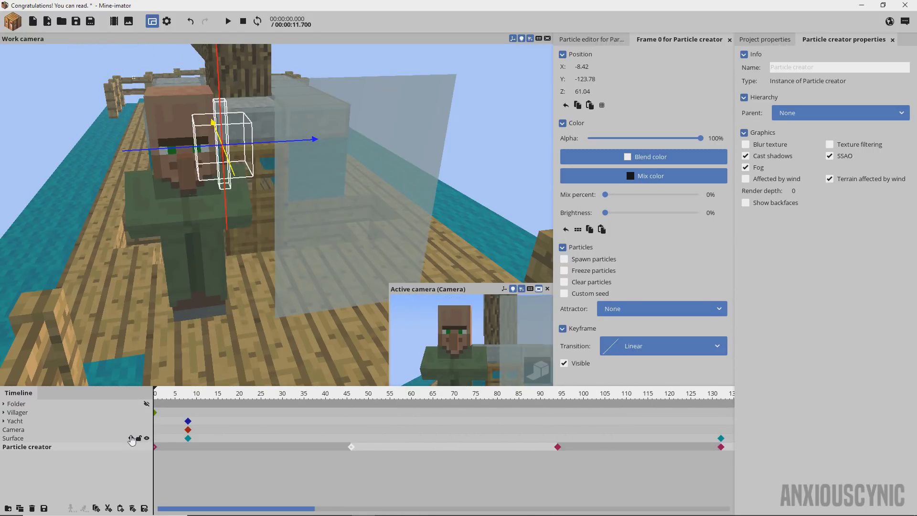
# - Set the surface's alpha back to 1% and preview the vanishing effect from frame 29
pyautogui.click(132, 439)
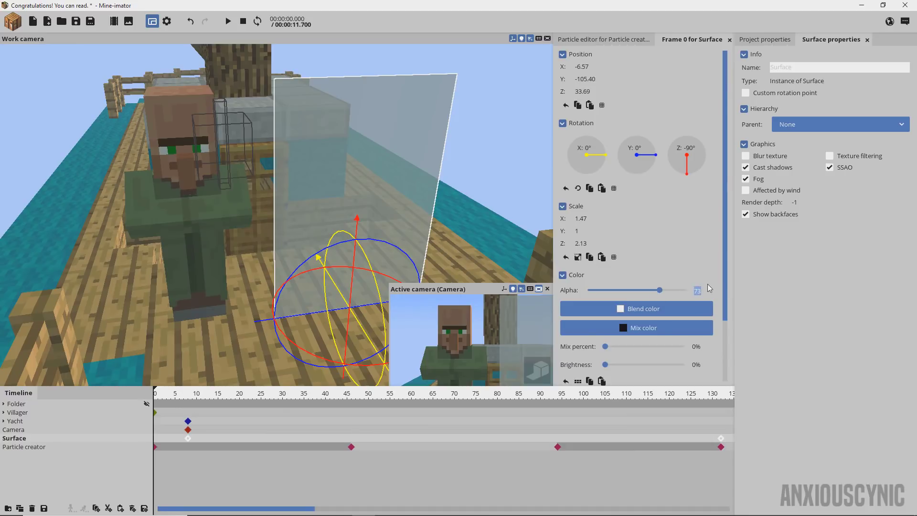
pyautogui.write('1')
pyautogui.click(282, 397)
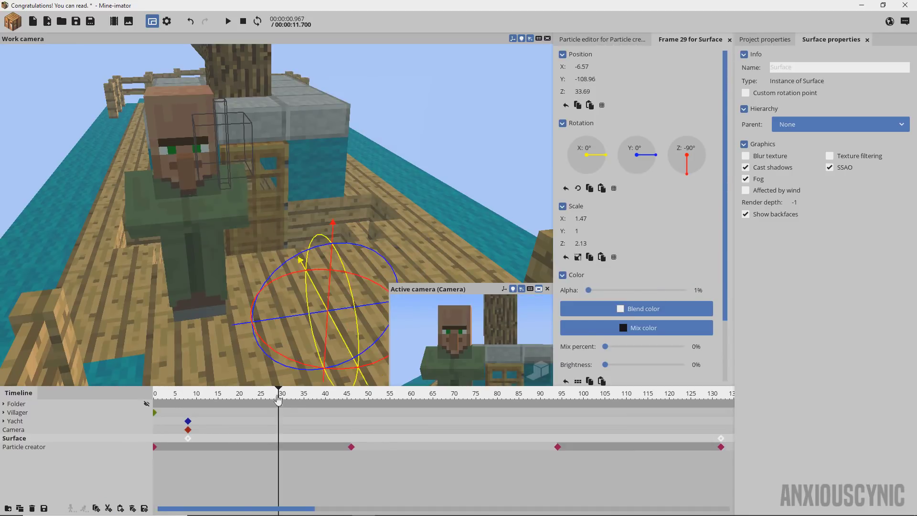
pyautogui.press('space')
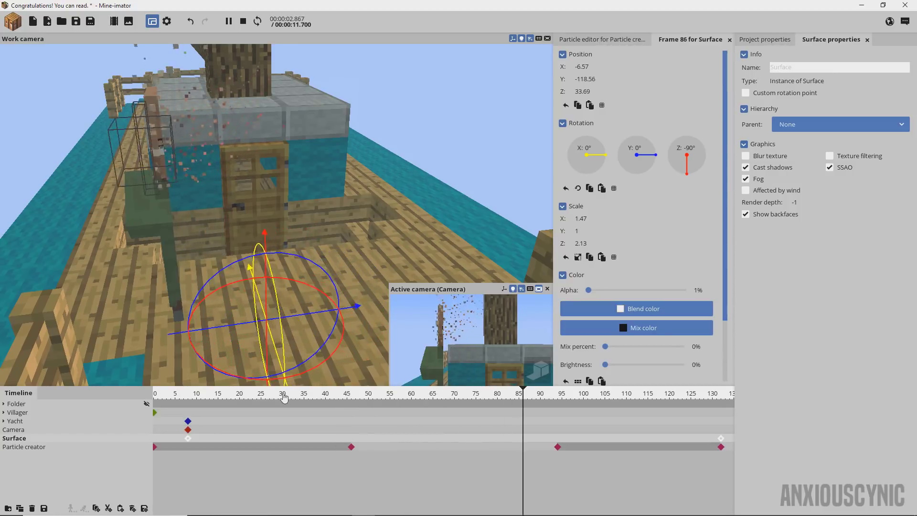
pyautogui.press('space')
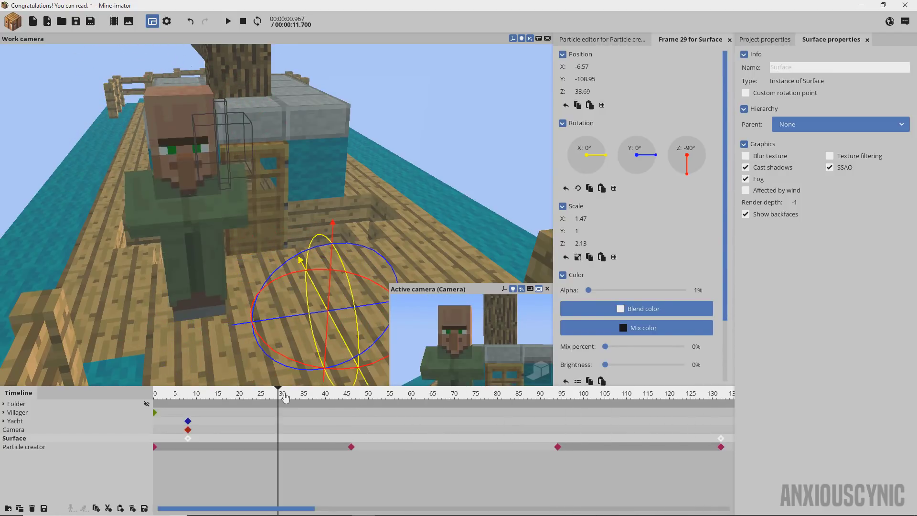
# - Replay the animation from frame 0, save the project, and scrub through the disintegration
pyautogui.moveTo(285, 398); pyautogui.dragTo(140, 388)
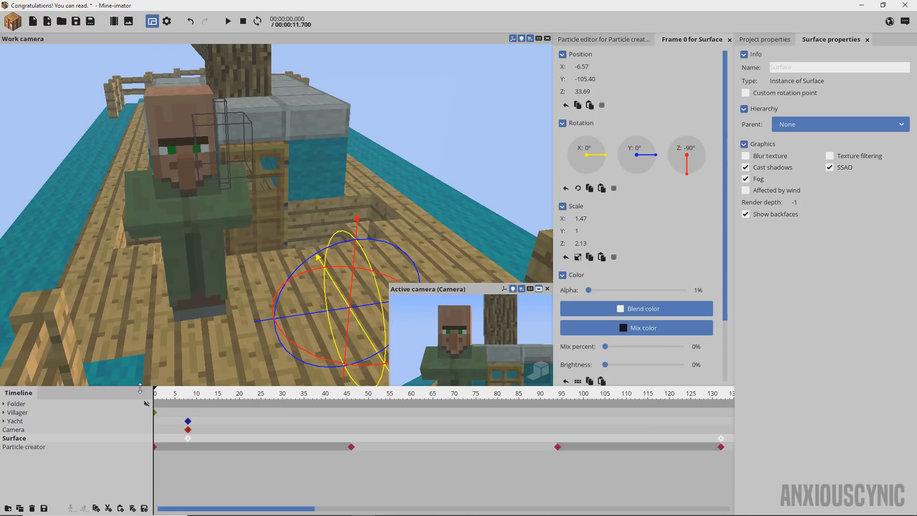
pyautogui.press('space')
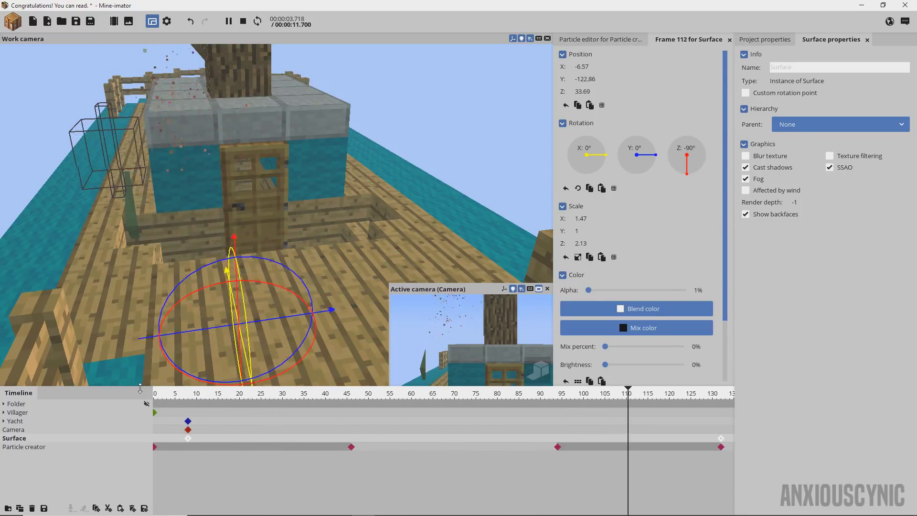
pyautogui.press('space')
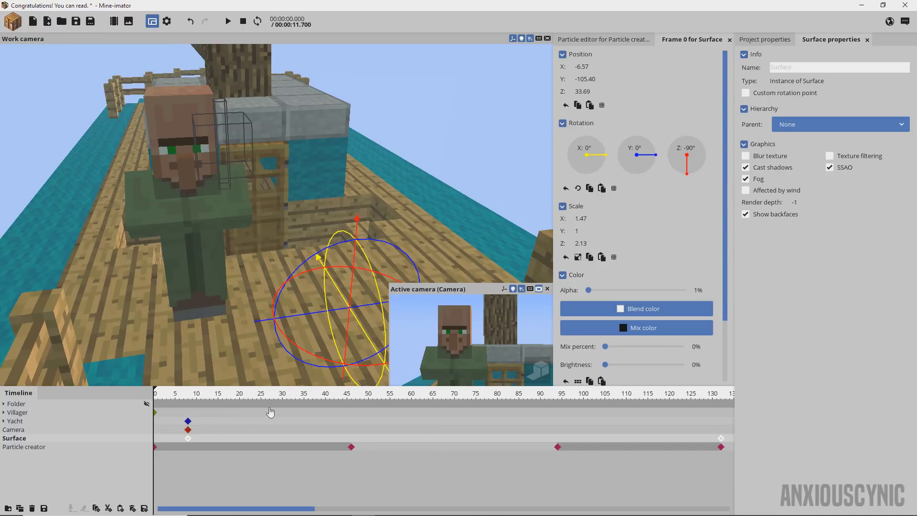
pyautogui.hotkey('ctrl', 's')
pyautogui.moveTo(255, 394); pyautogui.dragTo(472, 366)
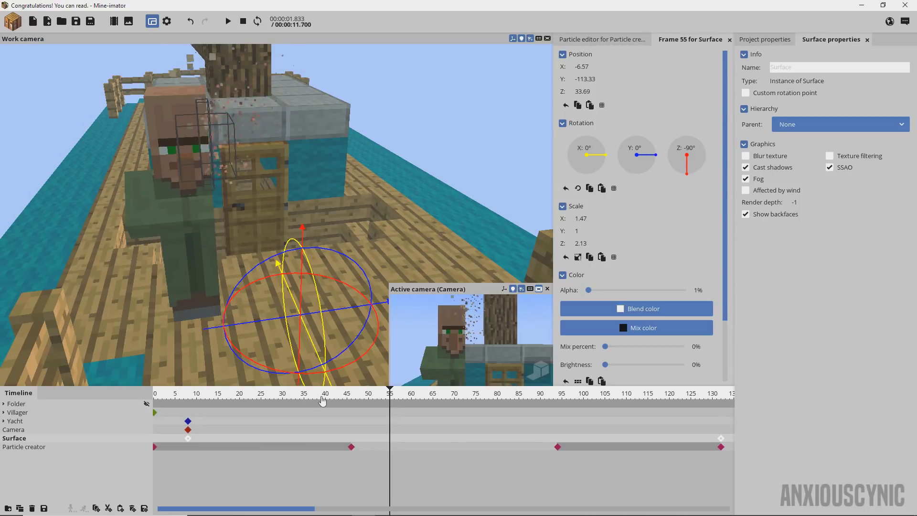
# - Duplicate the last particle creator in the project library and spawn the copy into the scene
pyautogui.click(763, 43)
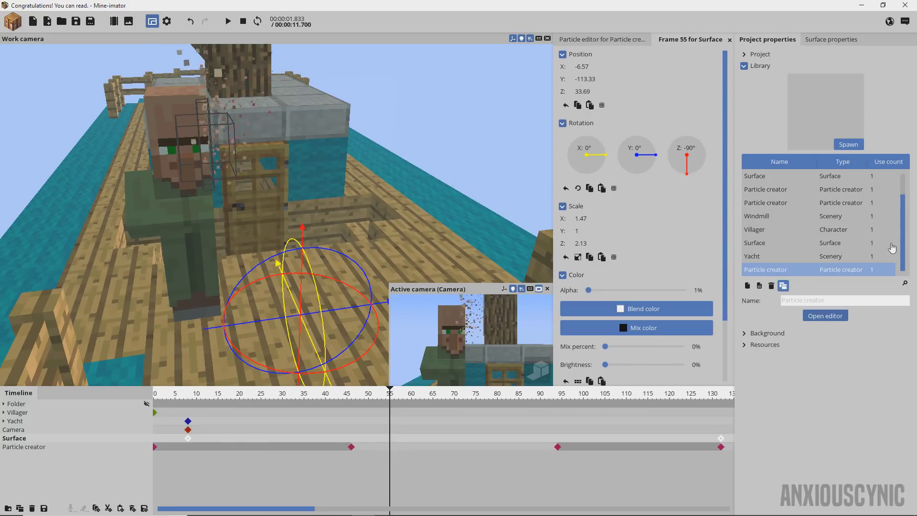
pyautogui.click(785, 286)
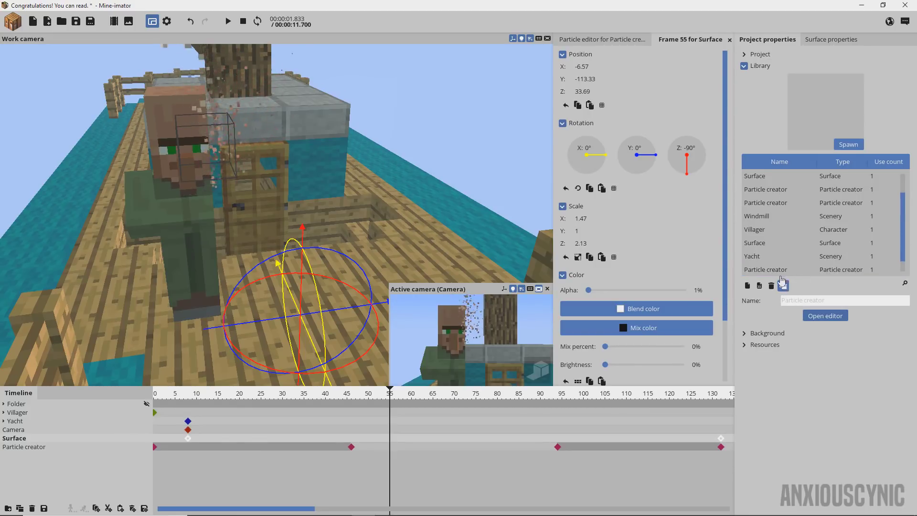
pyautogui.scroll(-1, 782, 266)
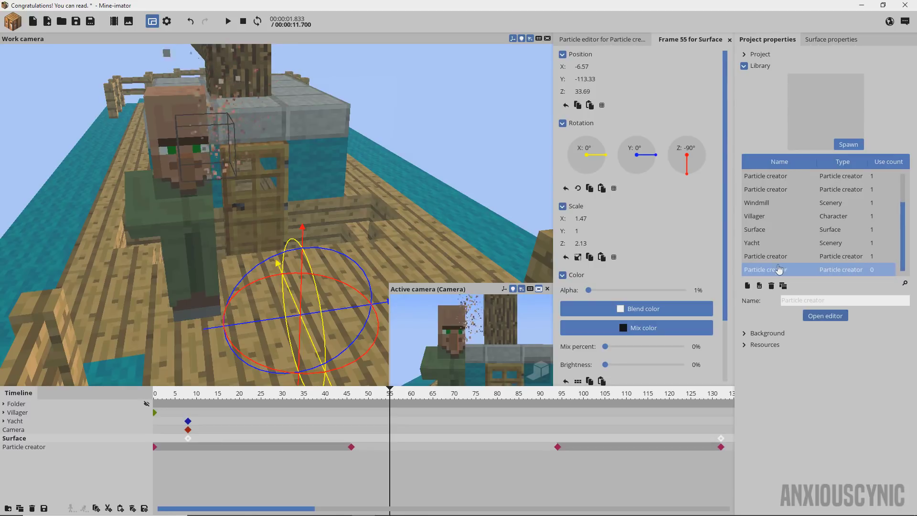
pyautogui.click(759, 287)
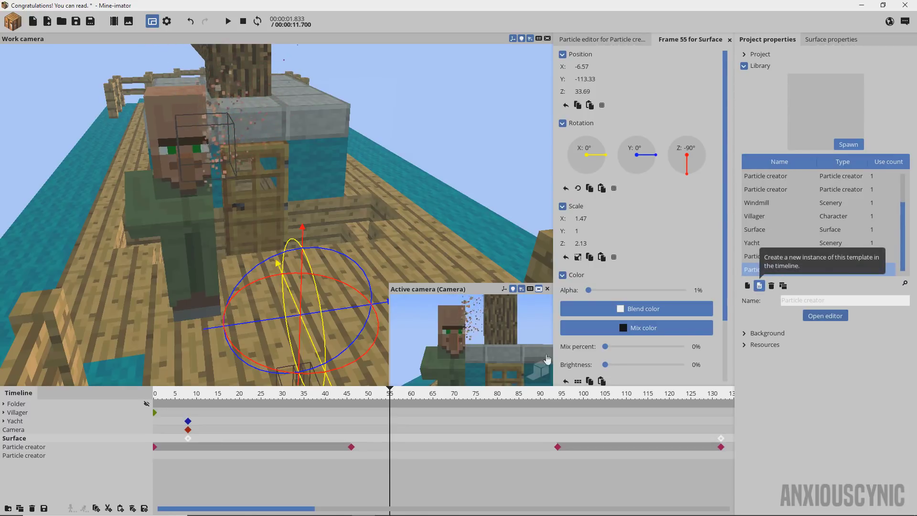
# - Raise the new particle creator to about Z 43.73 and slide it to about Y -125.84, with particles hidden in the work camera
pyautogui.click(30, 456)
pyautogui.moveTo(307, 213); pyautogui.dragTo(308, 160)
pyautogui.moveTo(378, 234); pyautogui.dragTo(282, 218)
pyautogui.moveTo(378, 234); pyautogui.dragTo(540, 71, button='right')
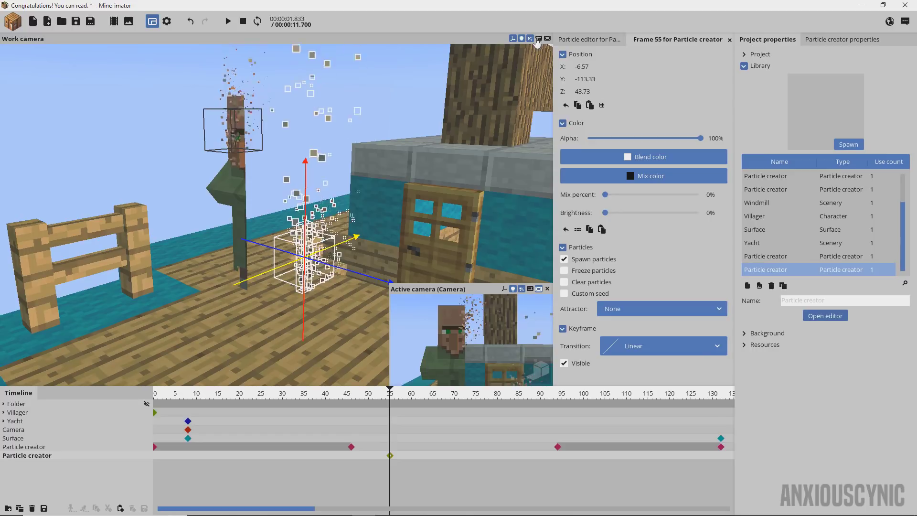
pyautogui.click(530, 38)
pyautogui.moveTo(398, 200); pyautogui.dragTo(432, 352)
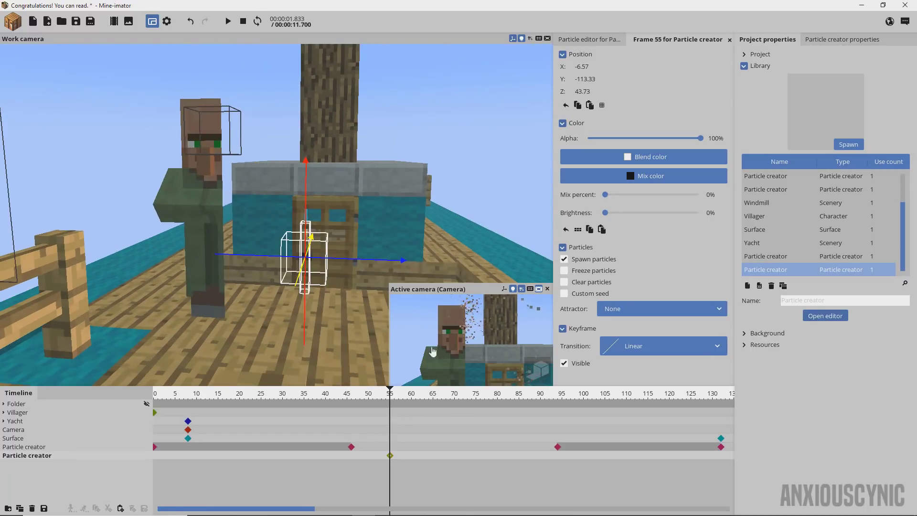
pyautogui.moveTo(352, 263); pyautogui.dragTo(316, 218)
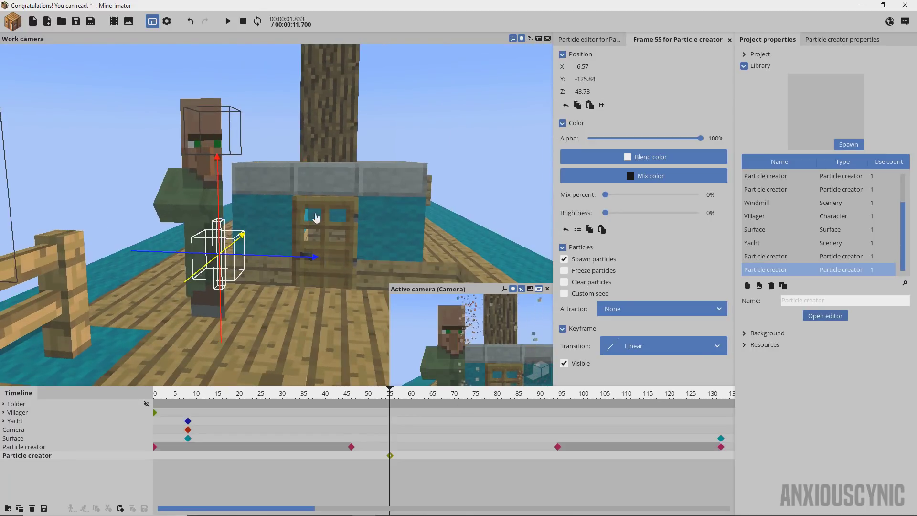
# - Move the new particle creator's keyframe to frame 26, raise the surface's alpha to 62%, and save the project
pyautogui.moveTo(391, 459); pyautogui.dragTo(262, 449)
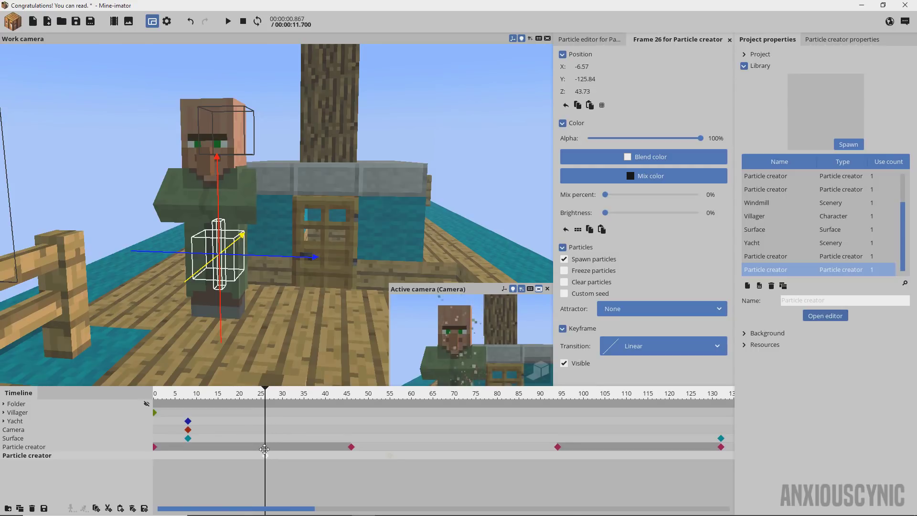
pyautogui.click(135, 438)
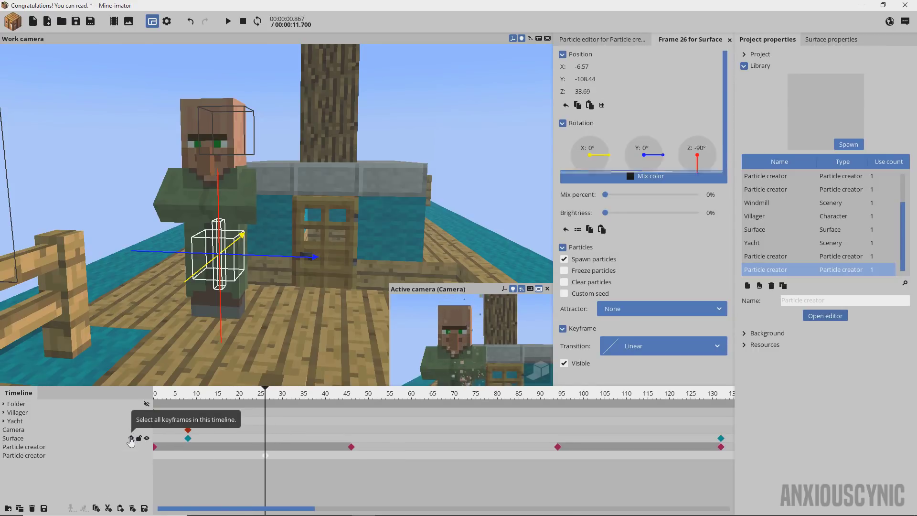
pyautogui.moveTo(618, 291); pyautogui.dragTo(650, 292)
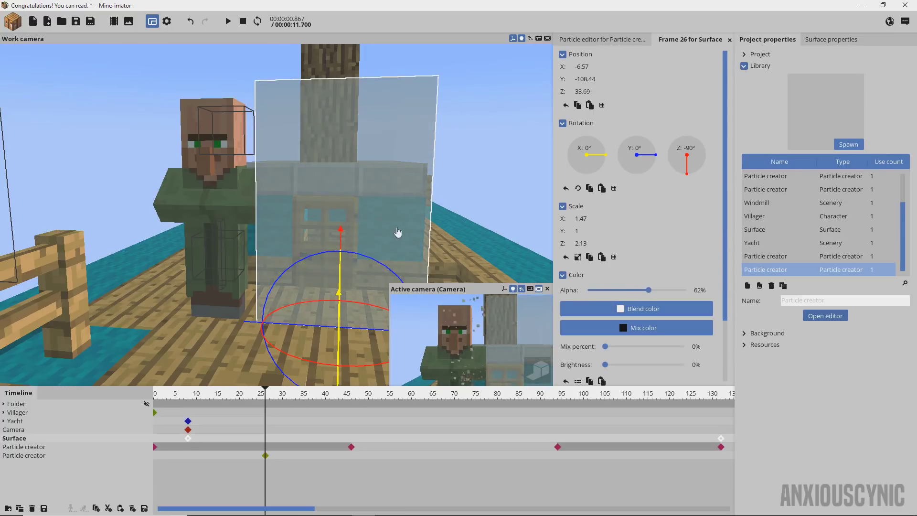
pyautogui.click(77, 22)
# - Align the new particle creator with the surface's leading edge at about Y -119.95 and raise it to about Z 50.48 at frame 26
pyautogui.moveTo(304, 117); pyautogui.dragTo(355, 142)
pyautogui.scroll(2, 345, 127)
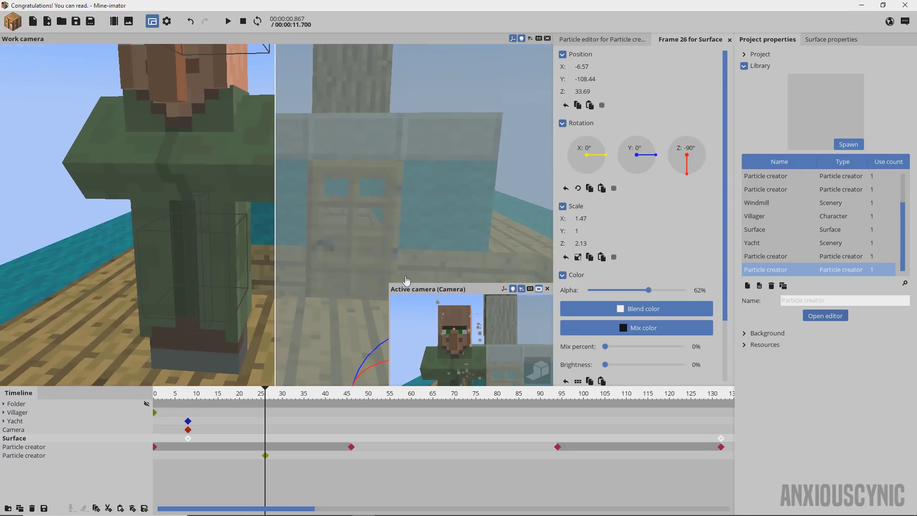
pyautogui.click(246, 280)
pyautogui.moveTo(290, 267); pyautogui.dragTo(319, 269)
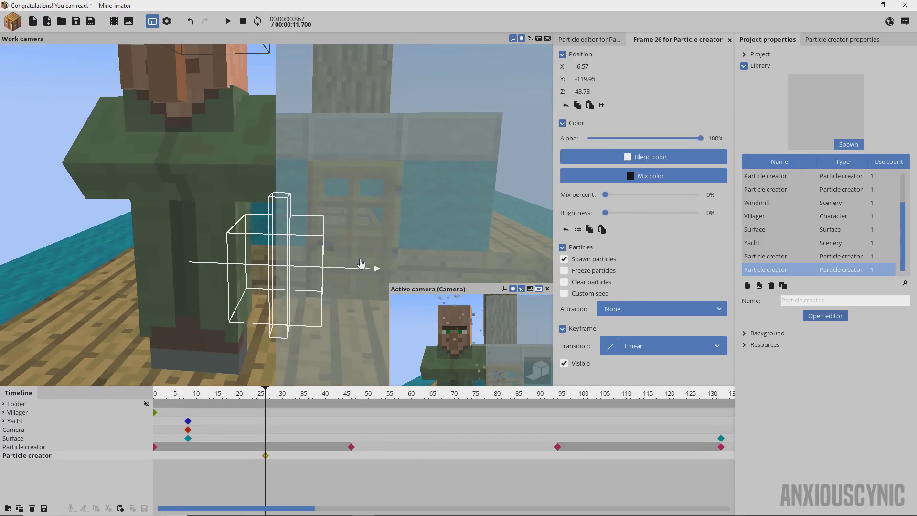
pyautogui.moveTo(284, 192); pyautogui.dragTo(288, 109)
pyautogui.moveTo(351, 125); pyautogui.dragTo(331, 171)
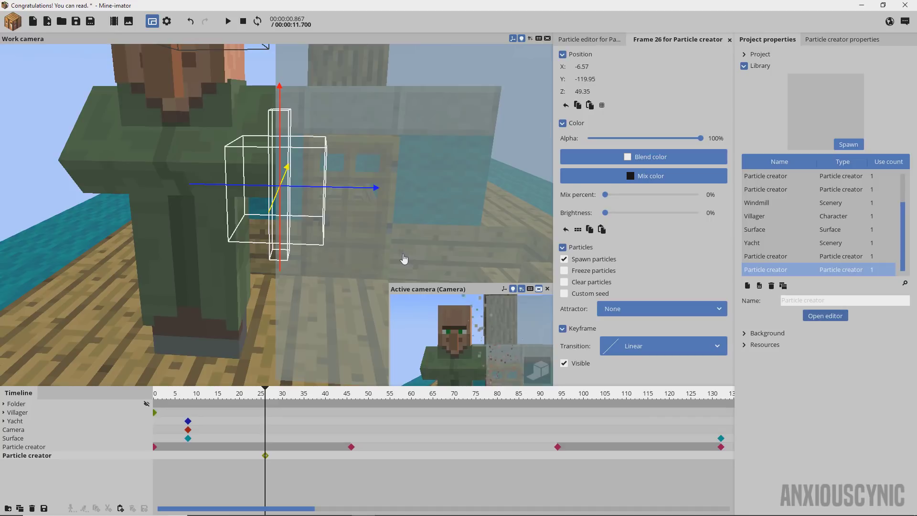
pyautogui.moveTo(282, 113); pyautogui.dragTo(282, 96)
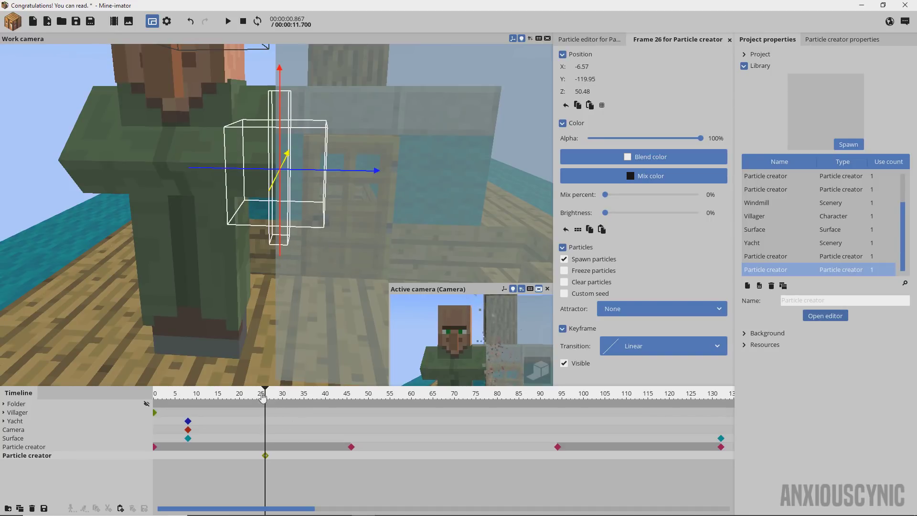
# - Keyframe the new particle creator at frame 0 with spawning off, and at frame 132 slid to the surface's edge at about Y -137.99
pyautogui.moveTo(203, 464); pyautogui.dragTo(132, 454)
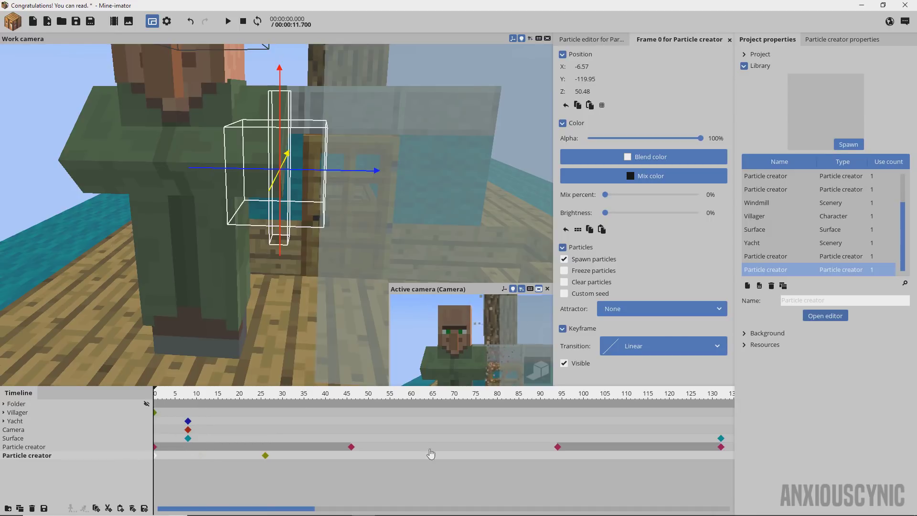
pyautogui.click(590, 262)
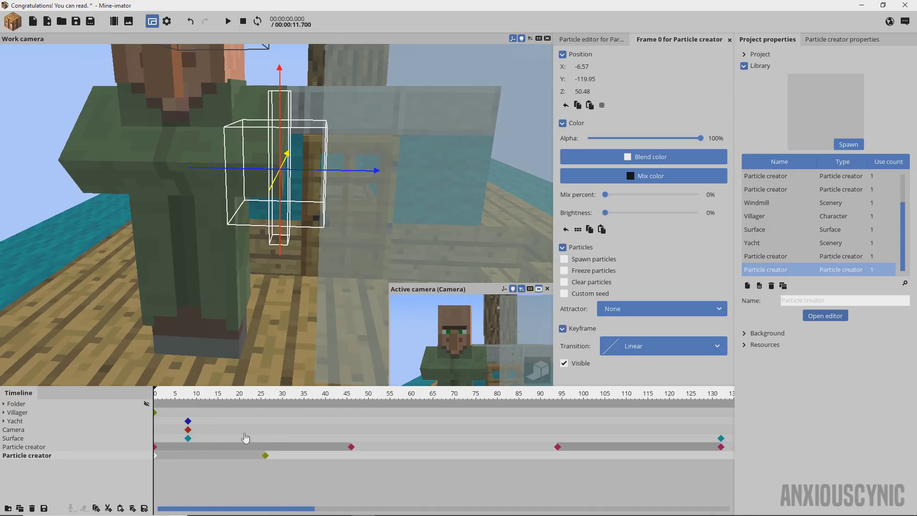
pyautogui.moveTo(252, 396)
pyautogui.mouseDown()
pyautogui.moveTo(668, 422)
pyautogui.moveTo(721, 436)
pyautogui.moveTo(723, 464)
pyautogui.mouseUp()
pyautogui.moveTo(335, 179); pyautogui.dragTo(194, 177)
pyautogui.hotkey('ctrl', 'z')
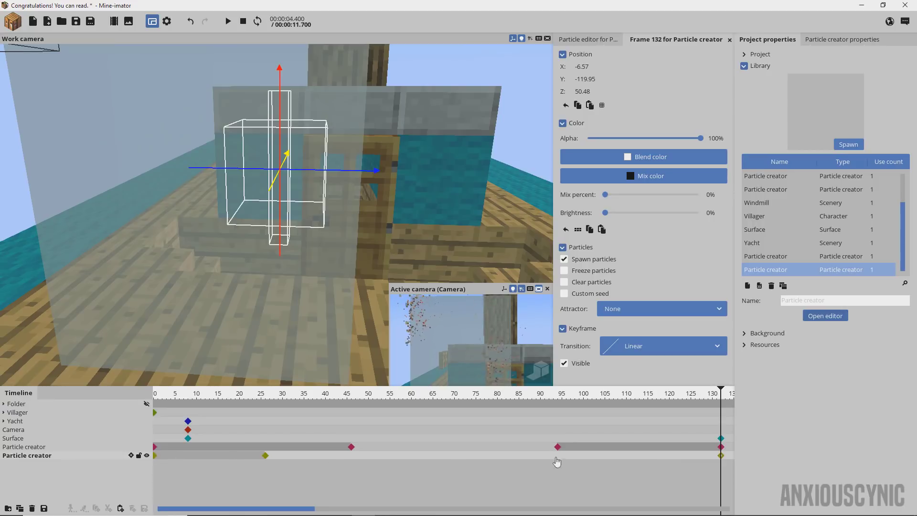
pyautogui.moveTo(354, 214); pyautogui.dragTo(368, 217)
pyautogui.moveTo(368, 217); pyautogui.dragTo(380, 201, button='right')
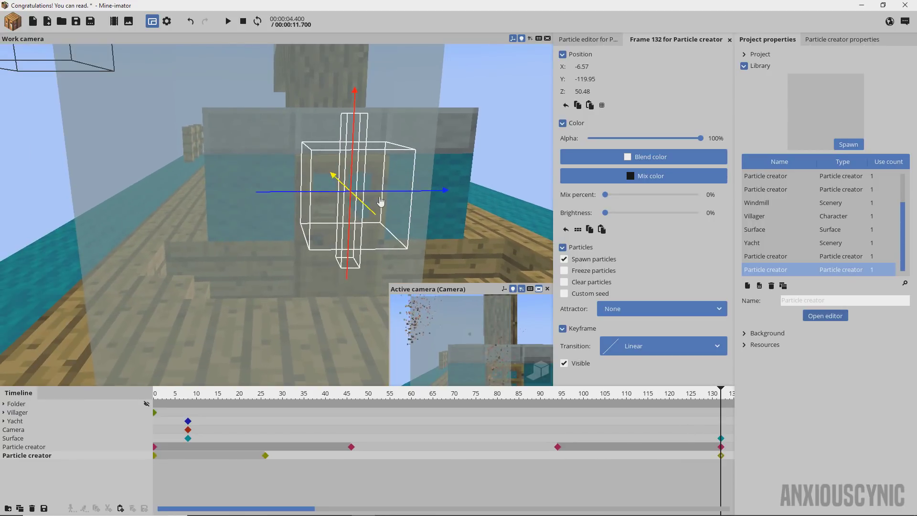
pyautogui.moveTo(343, 200); pyautogui.dragTo(118, 204)
pyautogui.moveTo(118, 204); pyautogui.dragTo(145, 194, button='middle')
pyautogui.moveTo(146, 193); pyautogui.dragTo(136, 194)
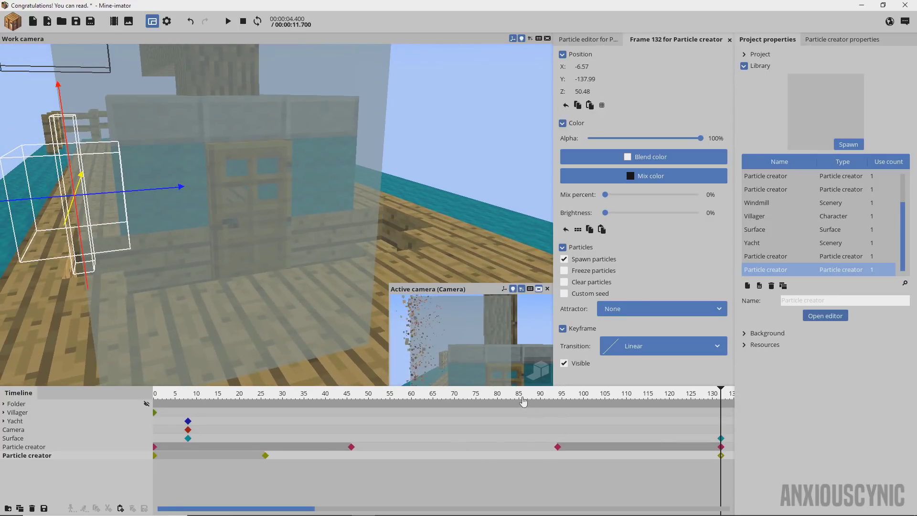
# - Keyframe the new particle creator at frame 120 with particle spawning off, then play the animation and save the project
pyautogui.moveTo(523, 397); pyautogui.dragTo(669, 449)
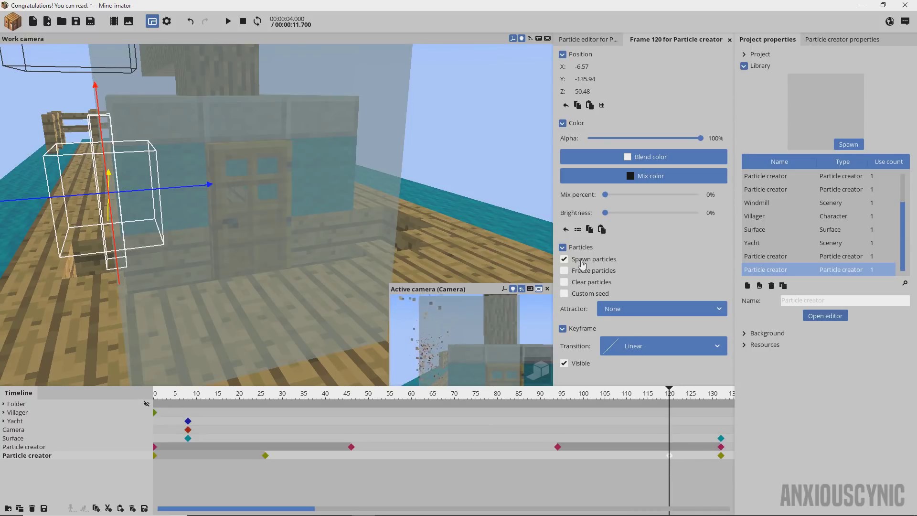
pyautogui.click(582, 264)
pyautogui.hotkey('shift', 'space')
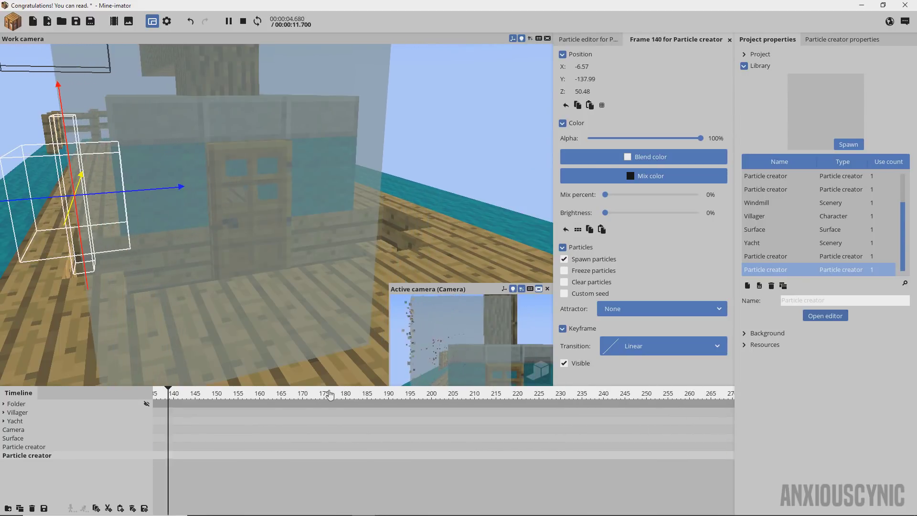
pyautogui.press('space')
pyautogui.hotkey('ctrl', 's')
# - Set the start color of the copied particle creator's Smoke type to green 5C954D
pyautogui.moveTo(377, 406); pyautogui.dragTo(497, 404)
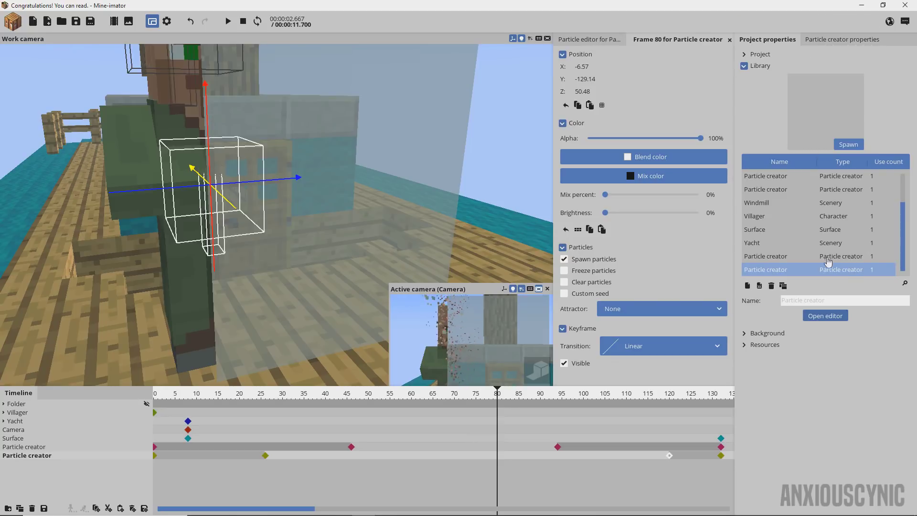
pyautogui.click(820, 316)
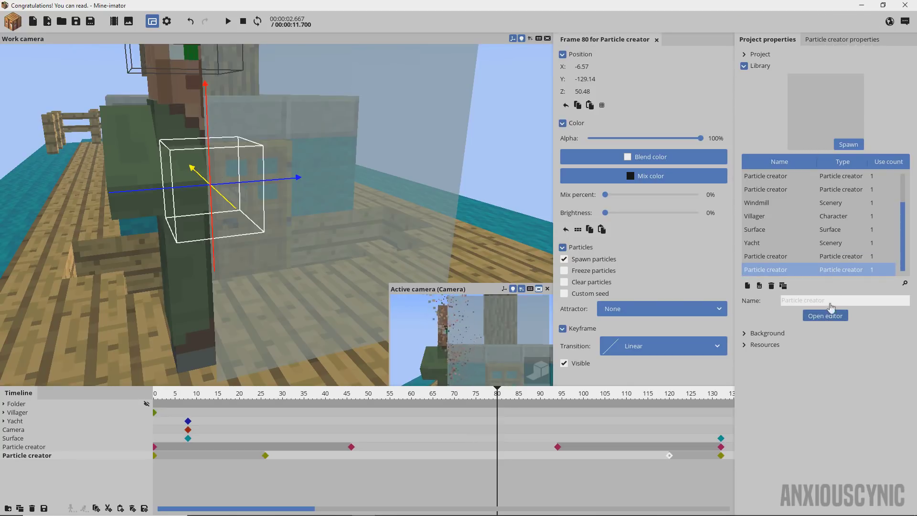
pyautogui.click(827, 314)
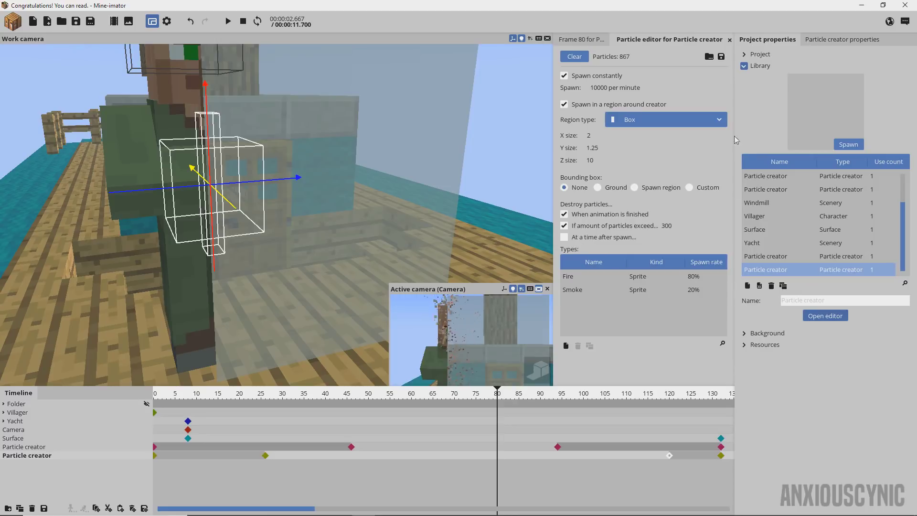
pyautogui.click(581, 277)
pyautogui.moveTo(725, 150); pyautogui.dragTo(725, 374)
pyautogui.click(576, 290)
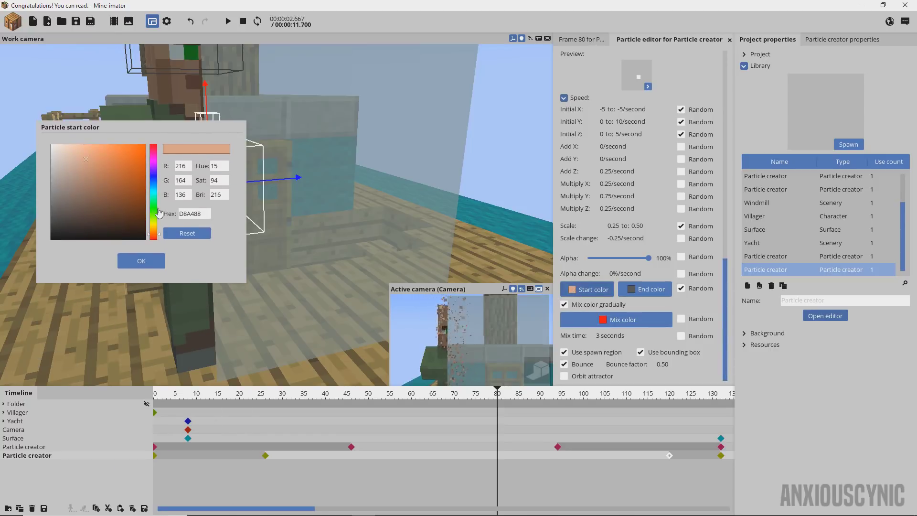
pyautogui.moveTo(119, 128); pyautogui.dragTo(356, 88)
pyautogui.click(344, 144)
pyautogui.moveTo(345, 146)
pyautogui.mouseDown()
pyautogui.moveTo(343, 156)
pyautogui.moveTo(335, 149)
pyautogui.mouseUp()
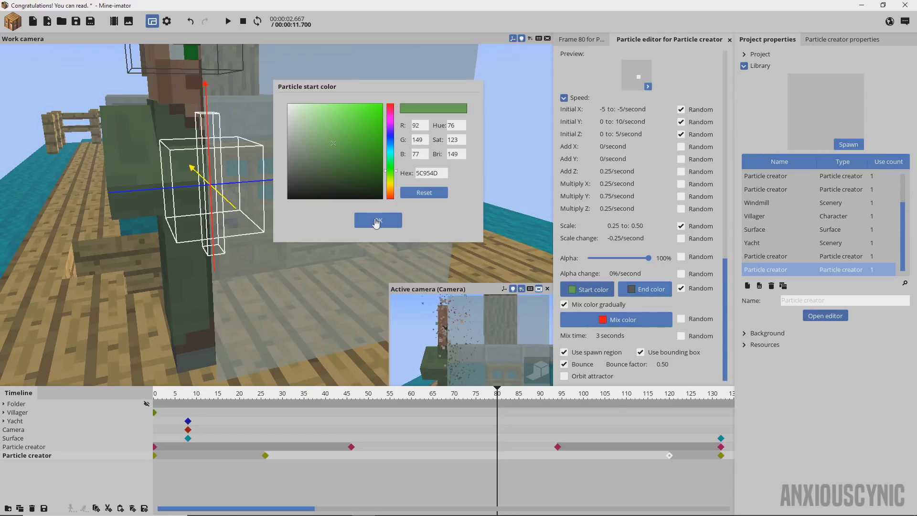
pyautogui.click(377, 221)
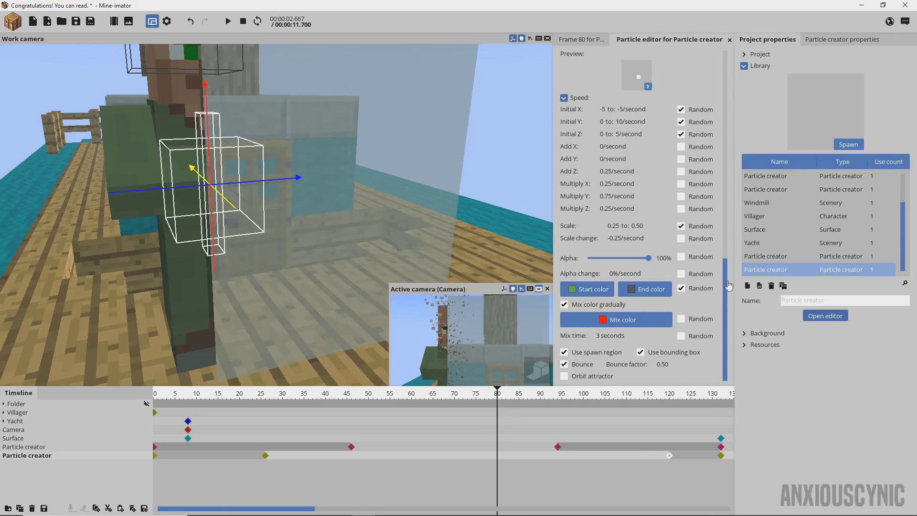
# - Change the start color of the copied particle creator's Fire type to a muted olive green
pyautogui.scroll(10, 707, 134)
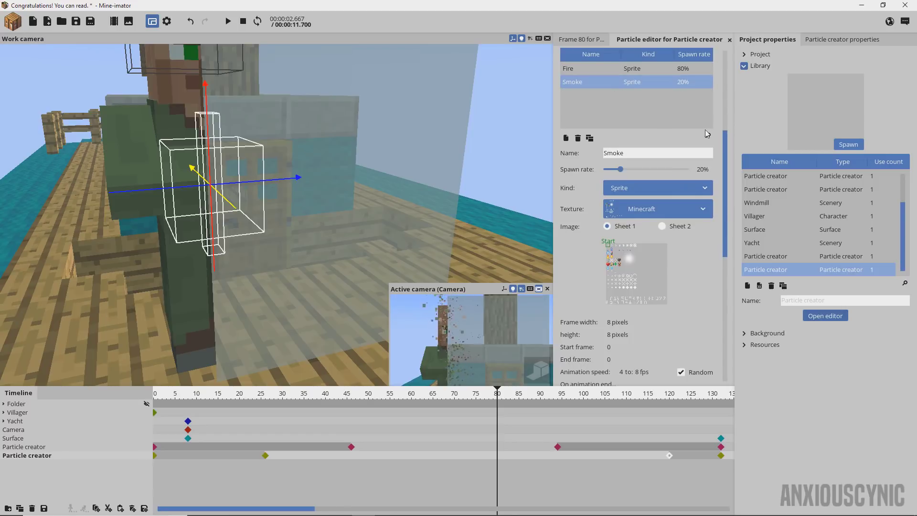
pyautogui.scroll(-10, 724, 142)
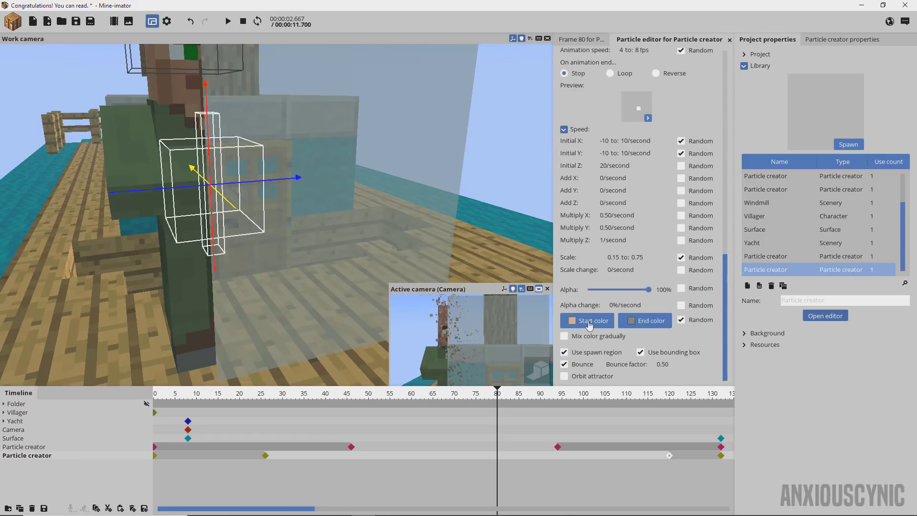
pyautogui.click(588, 320)
pyautogui.moveTo(389, 188); pyautogui.dragTo(393, 170)
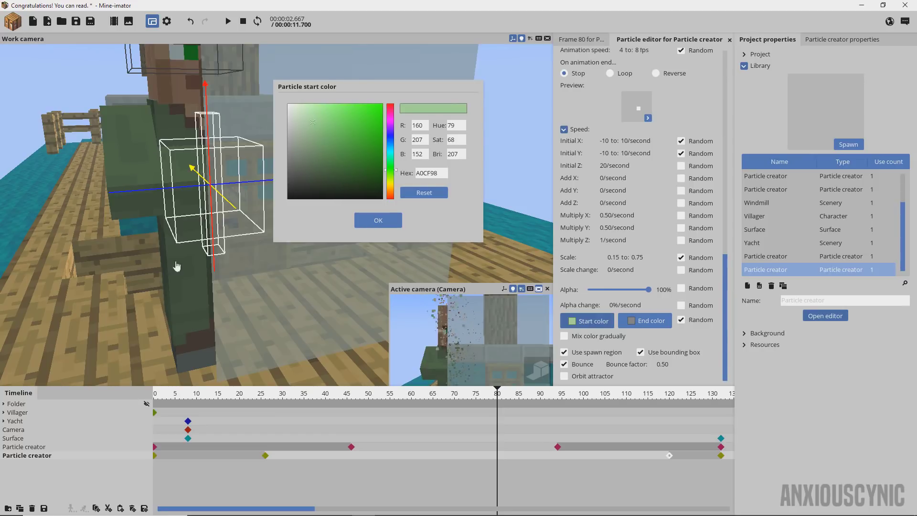
pyautogui.moveTo(332, 137)
pyautogui.mouseDown()
pyautogui.moveTo(325, 146)
pyautogui.moveTo(335, 147)
pyautogui.mouseUp()
pyautogui.moveTo(392, 171); pyautogui.dragTo(390, 178)
pyautogui.moveTo(329, 131); pyautogui.dragTo(332, 150)
pyautogui.click(381, 223)
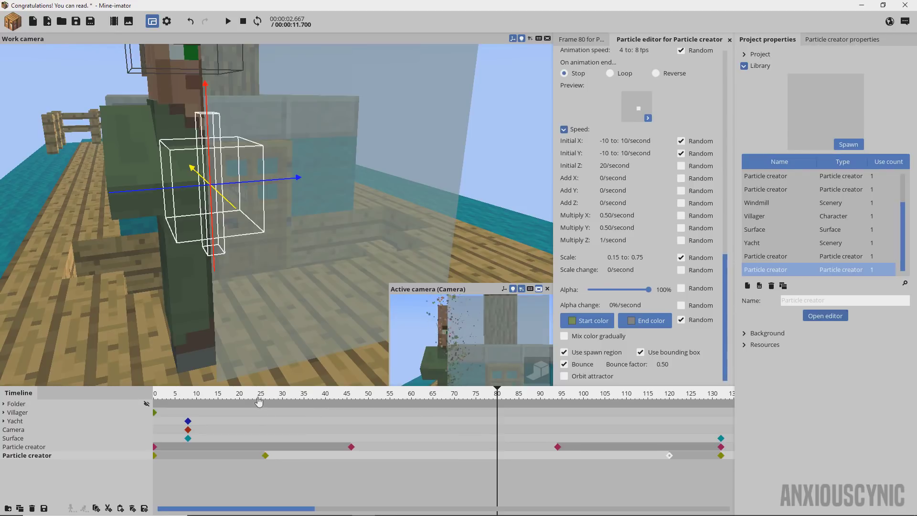
# - Enlarge the active camera view, save the project, and play the disintegration from frame 0
pyautogui.moveTo(254, 397); pyautogui.dragTo(115, 398)
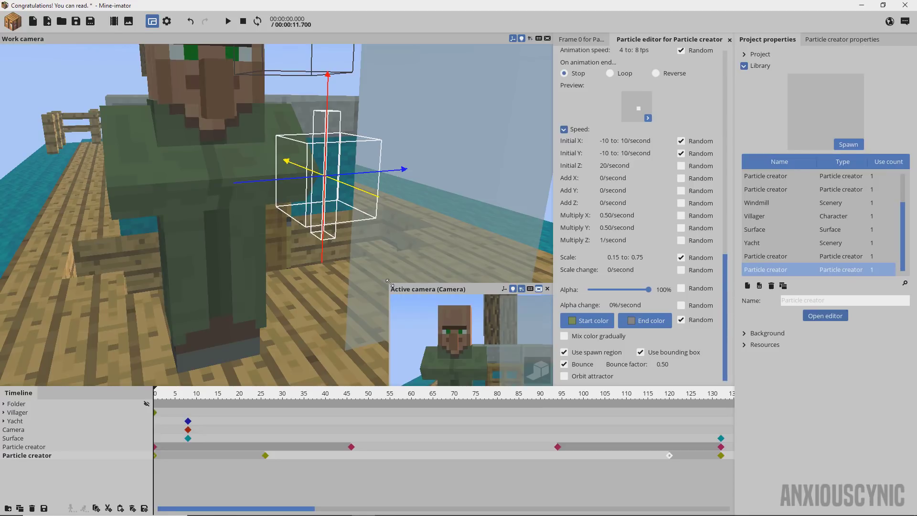
pyautogui.moveTo(387, 282); pyautogui.dragTo(101, 83)
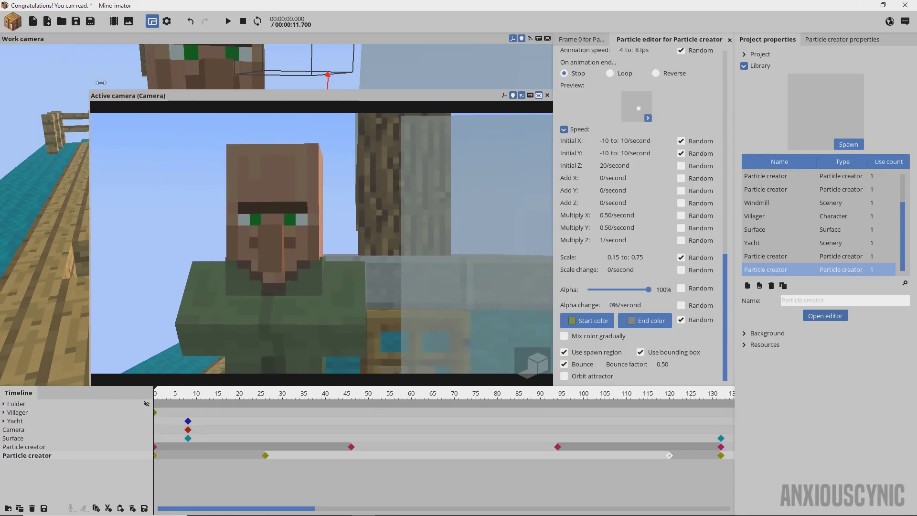
pyautogui.click(77, 22)
pyautogui.press('space')
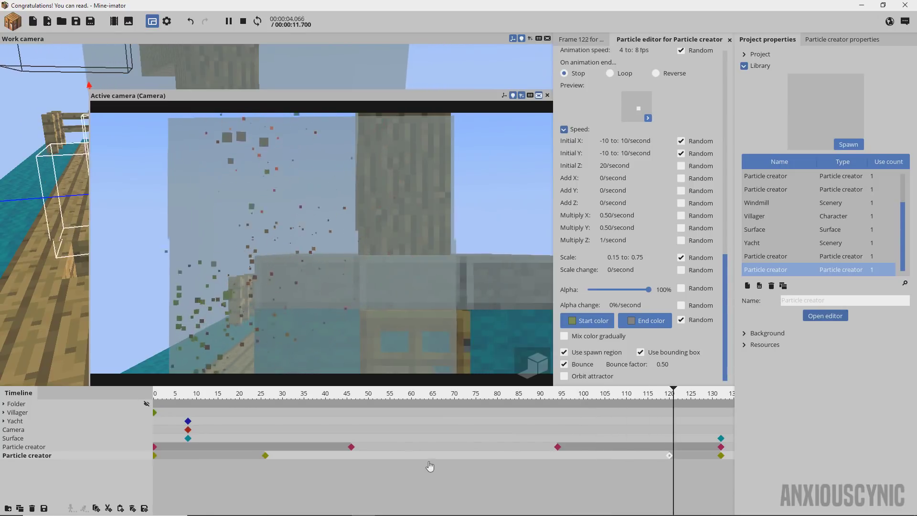
pyautogui.press('space')
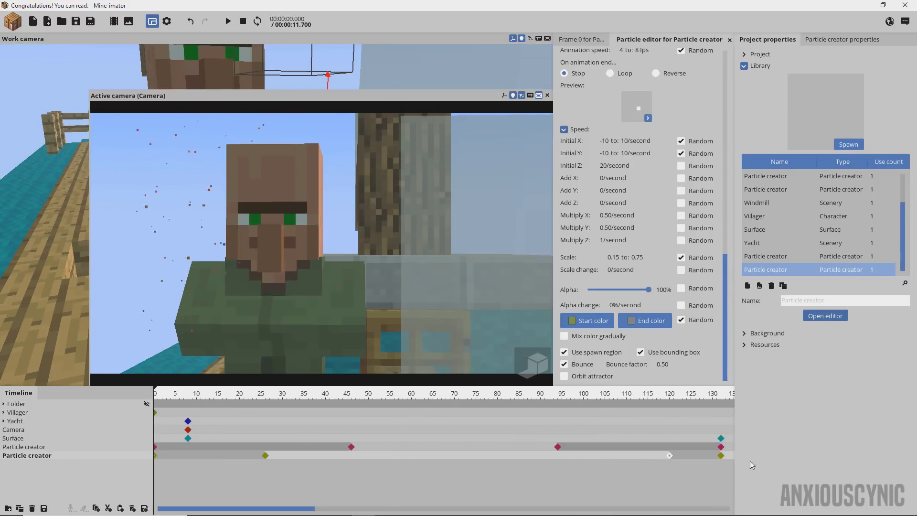
# - Delete the frame 132 keyframes of both particle creators and save the project
pyautogui.click(721, 456)
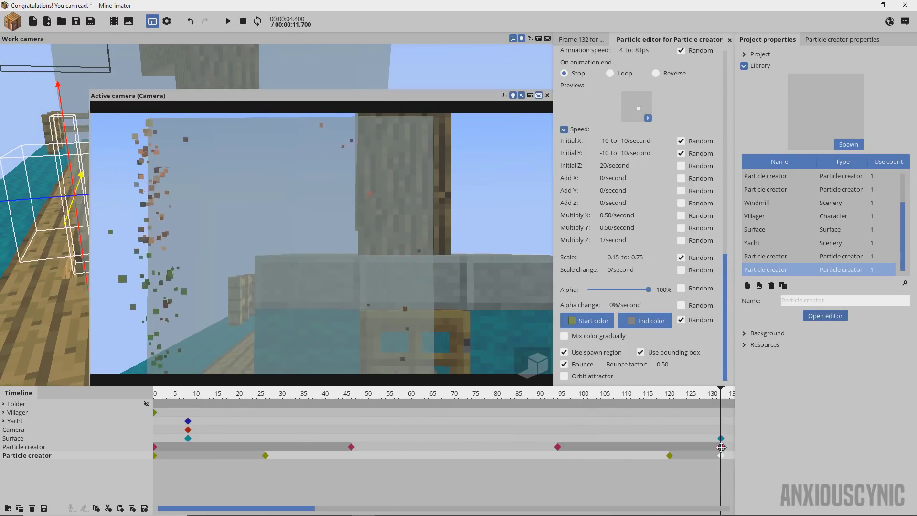
pyautogui.keyDown('shift'); pyautogui.click(721, 447); pyautogui.keyUp('shift')
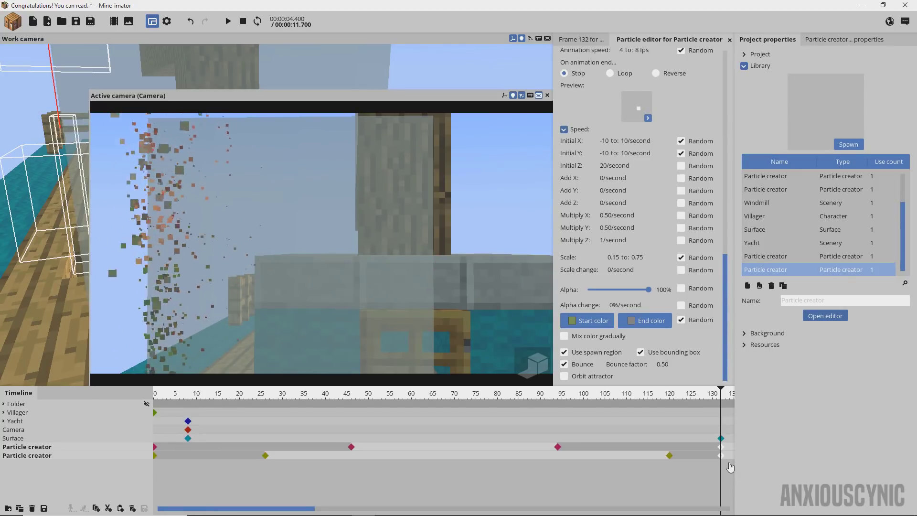
pyautogui.press('Delete')
pyautogui.hotkey('ctrl', 's')
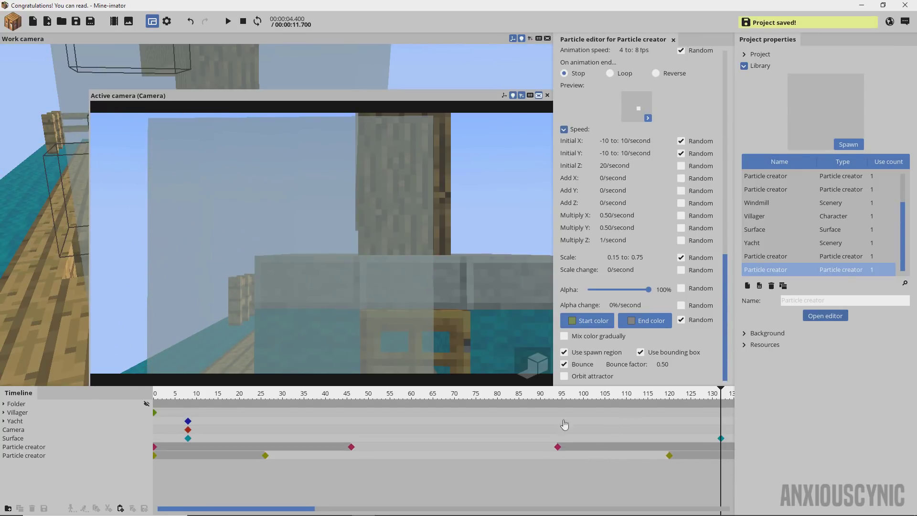
# - Set the alpha of all the surface's keyframes to 1% and play the disintegration from frame 0
pyautogui.moveTo(548, 394); pyautogui.dragTo(192, 434)
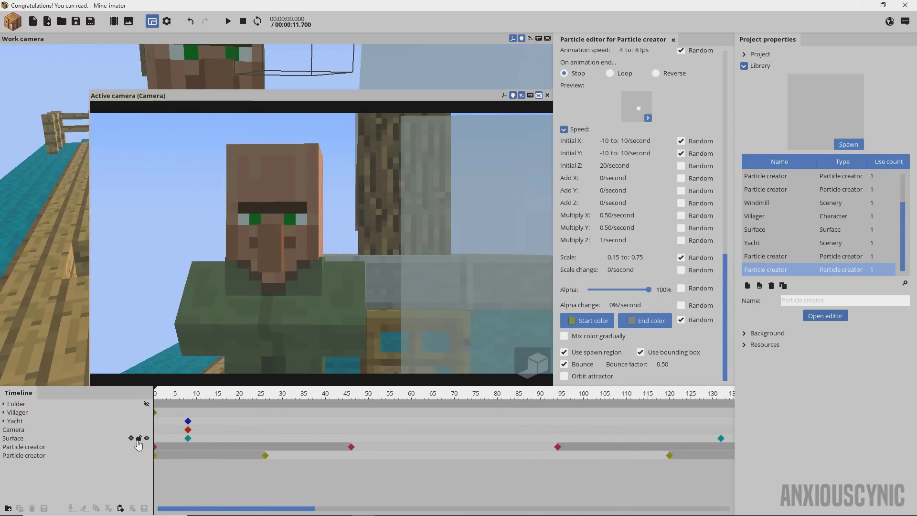
pyautogui.click(129, 441)
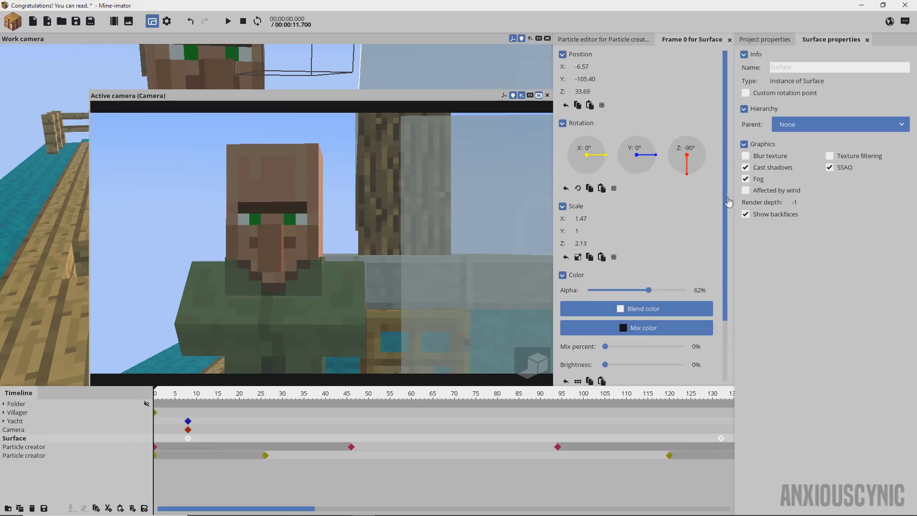
pyautogui.scroll(-3, 721, 201)
pyautogui.write('1')
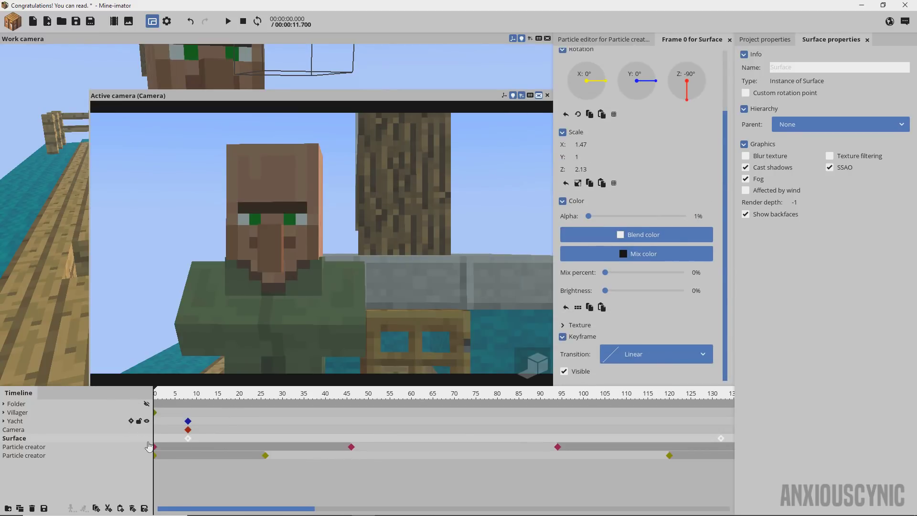
pyautogui.click(195, 485)
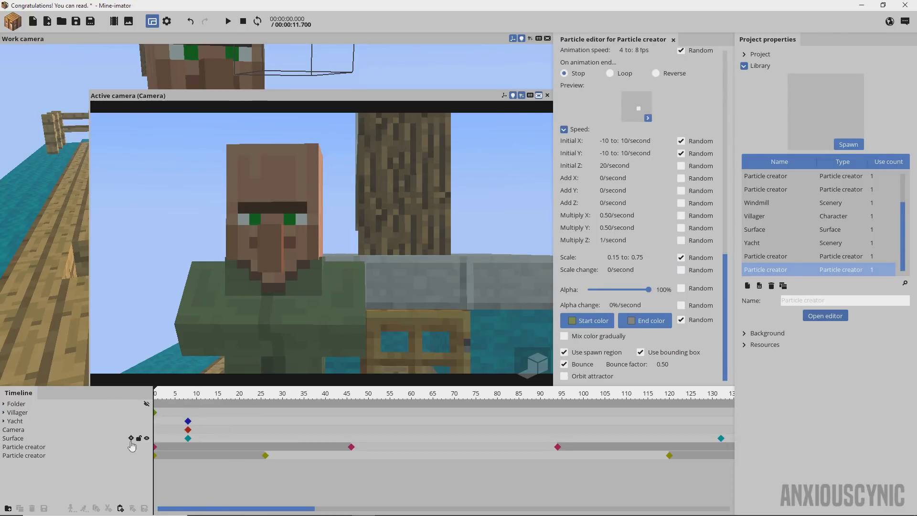
pyautogui.click(228, 23)
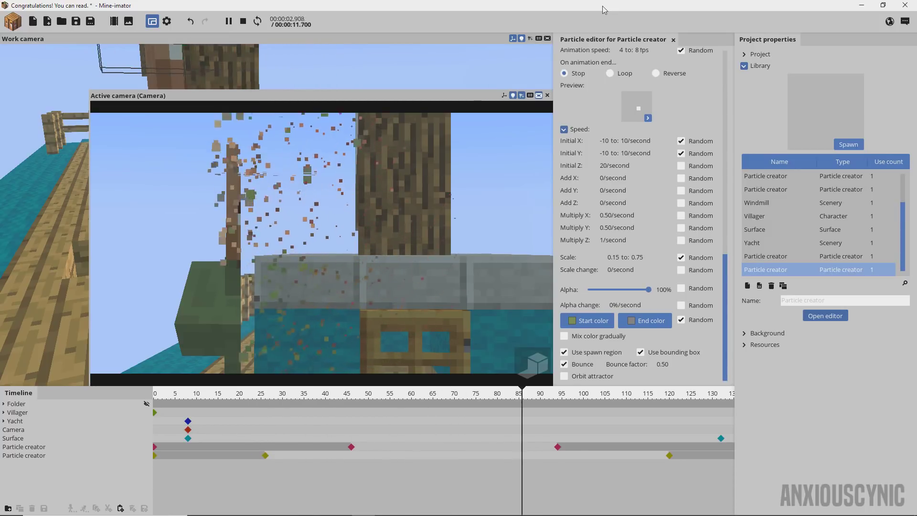
pyautogui.click(244, 22)
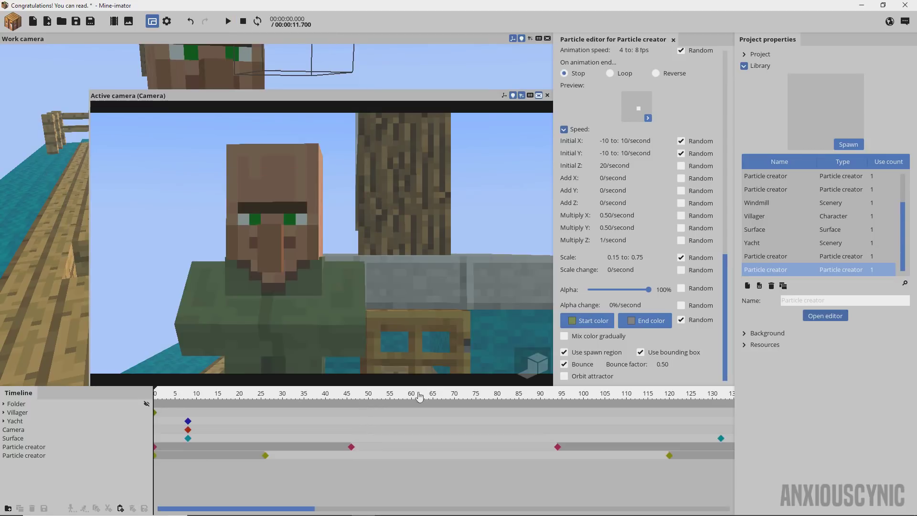
# - Turn off shadow casting for the surface and preview the animation in high-quality render mode
pyautogui.click(33, 439)
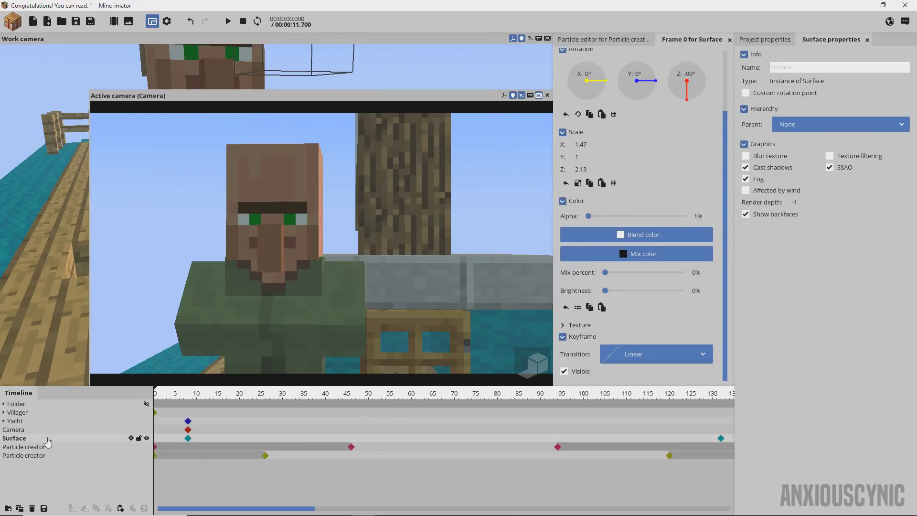
pyautogui.click(777, 172)
pyautogui.press('space')
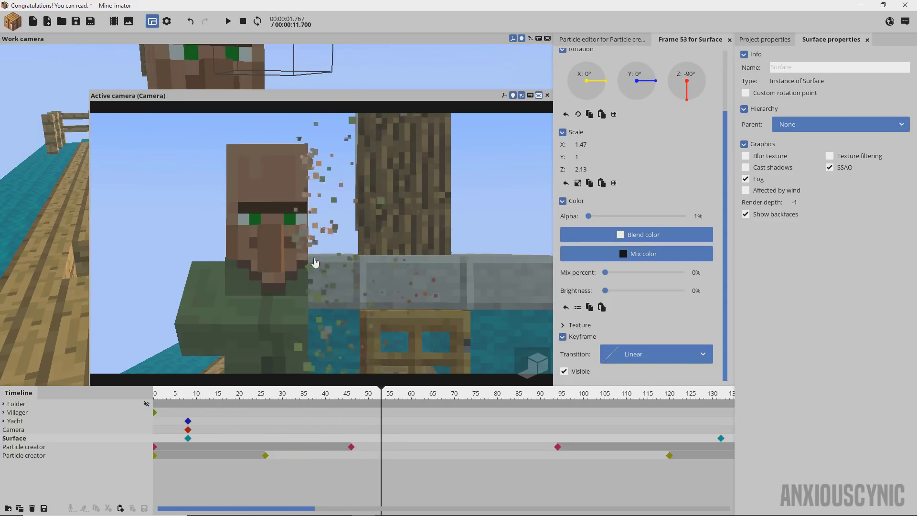
pyautogui.press('space')
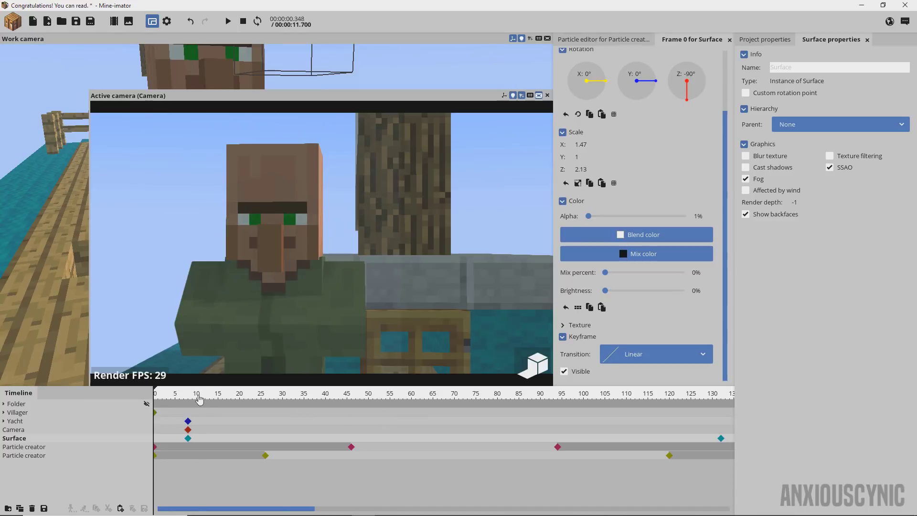
pyautogui.press('space')
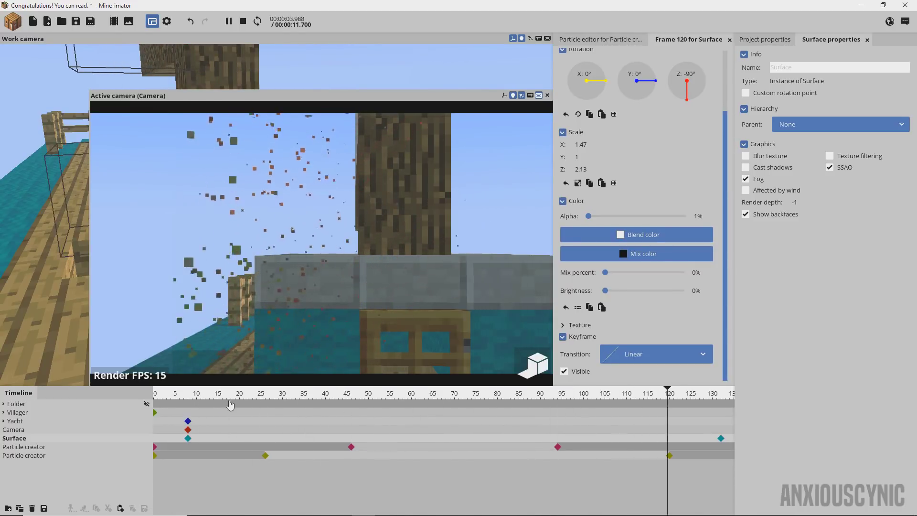
pyautogui.press('space')
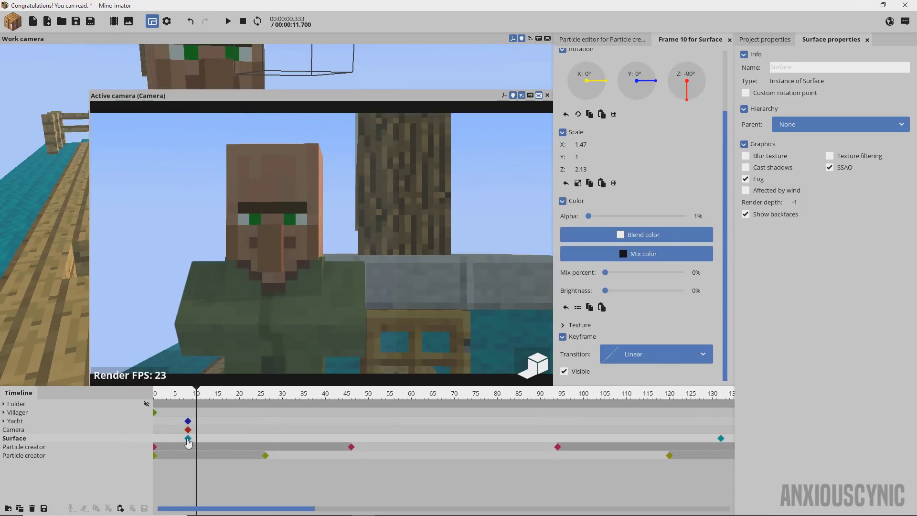
# - Turn off Show backfaces for the surface and scrub the opening frames to about frame 15
pyautogui.click(187, 438)
pyautogui.moveTo(191, 395); pyautogui.dragTo(208, 396)
pyautogui.click(766, 168)
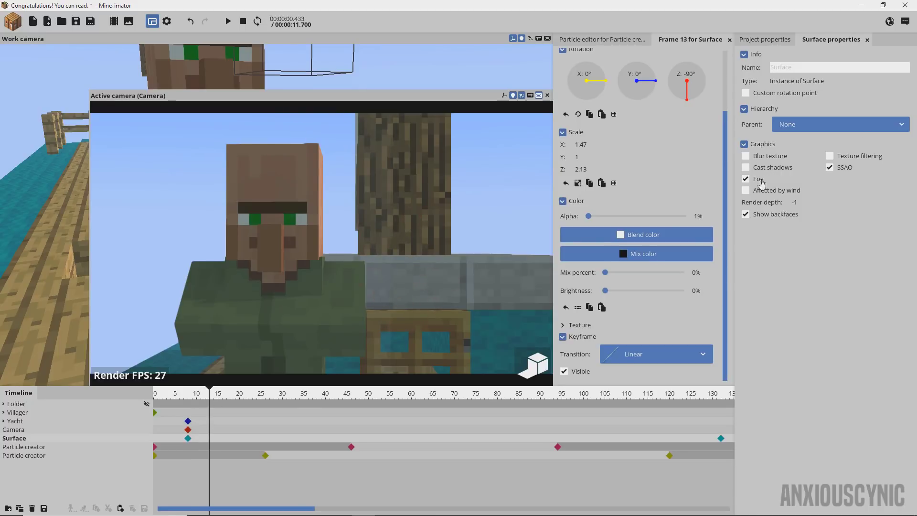
pyautogui.click(774, 222)
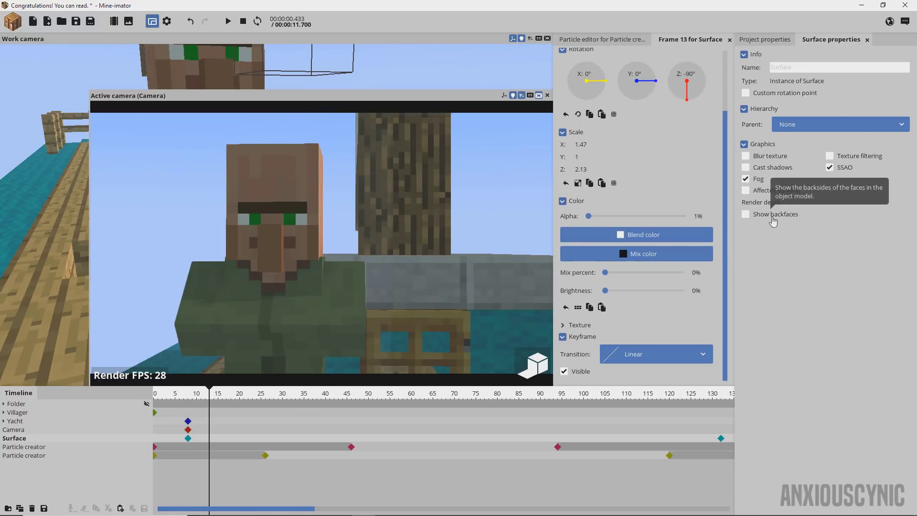
pyautogui.click(276, 395)
pyautogui.moveTo(203, 397)
pyautogui.mouseDown()
pyautogui.moveTo(186, 396)
pyautogui.moveTo(221, 394)
pyautogui.mouseUp()
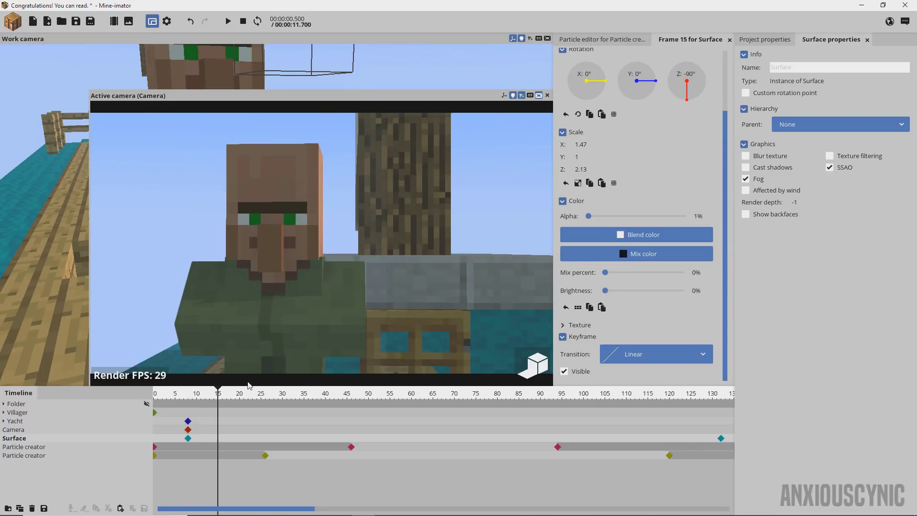
# - Rotate the background sun about a quarter turn so that it lights the villager
pyautogui.click(755, 40)
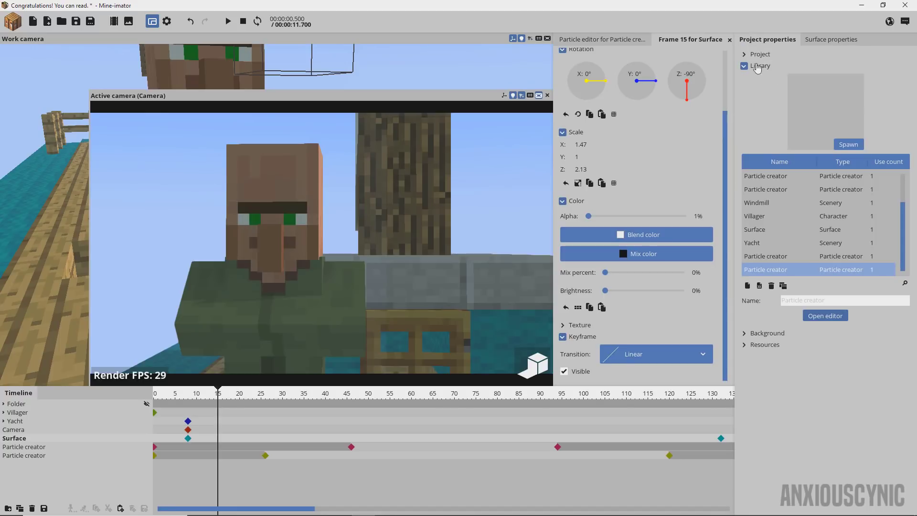
pyautogui.click(758, 66)
pyautogui.click(763, 77)
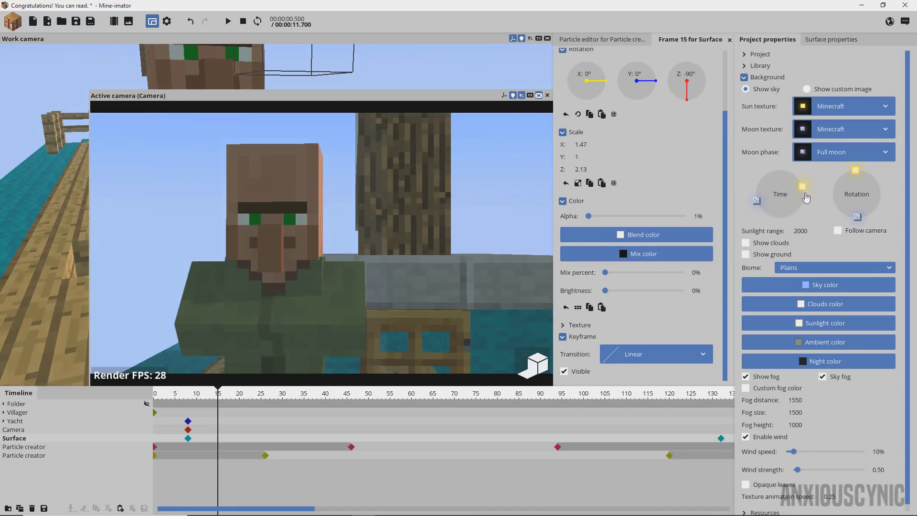
pyautogui.moveTo(807, 197); pyautogui.dragTo(887, 198)
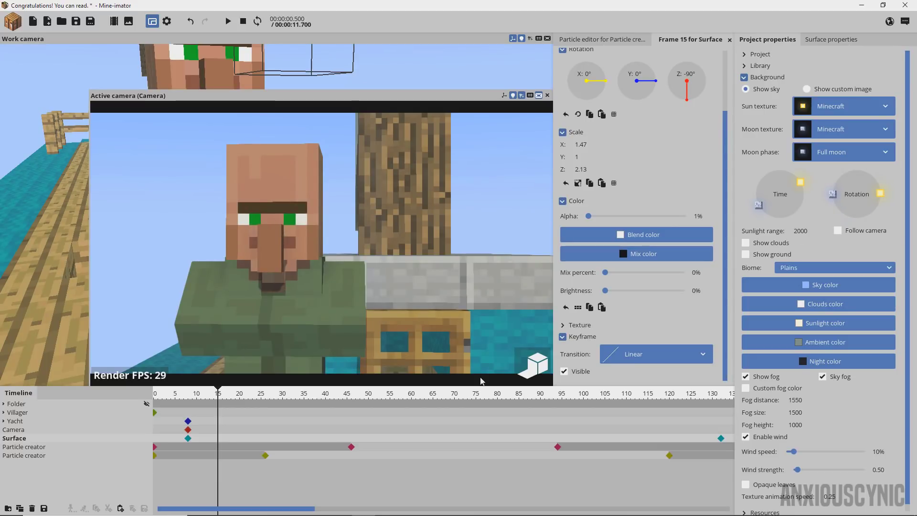
# - Play the disintegration from frame 0 in high-quality mode and check the shadows around the particles and surface edge
pyautogui.moveTo(244, 396); pyautogui.dragTo(134, 397)
pyautogui.press('space')
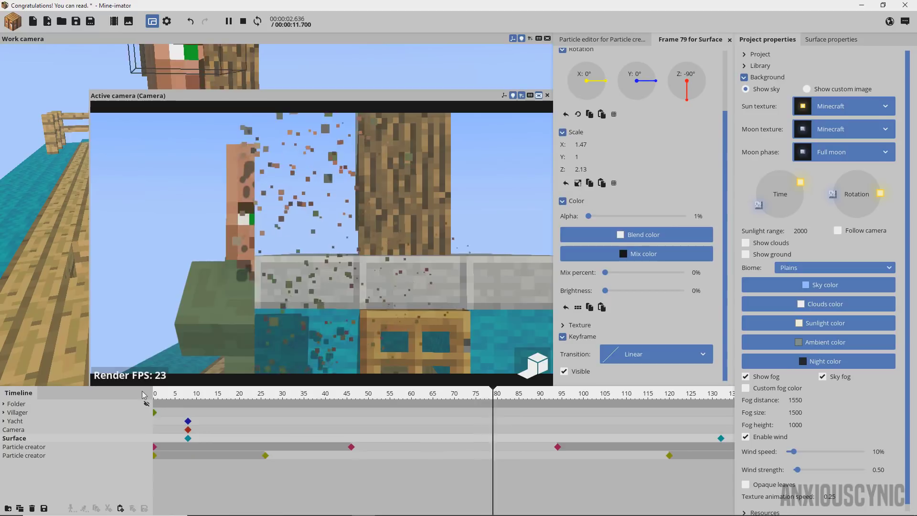
pyautogui.click(143, 395)
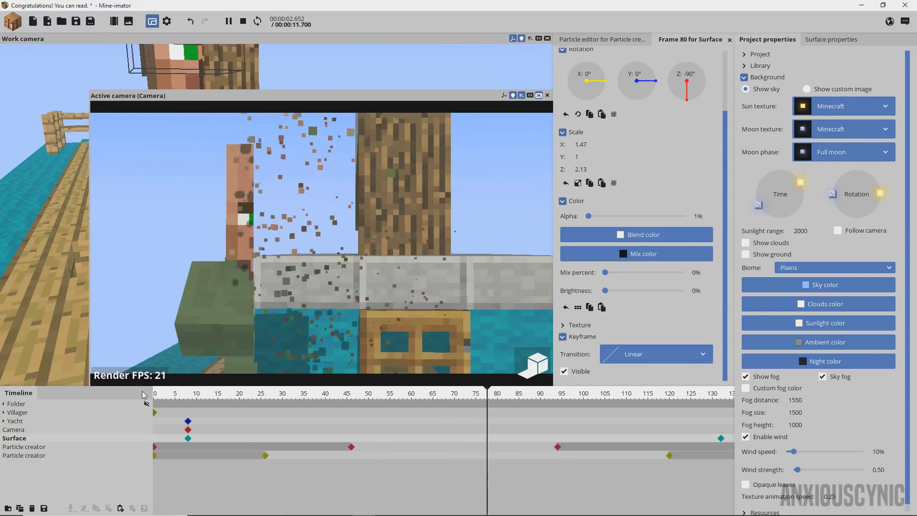
pyautogui.click(243, 21)
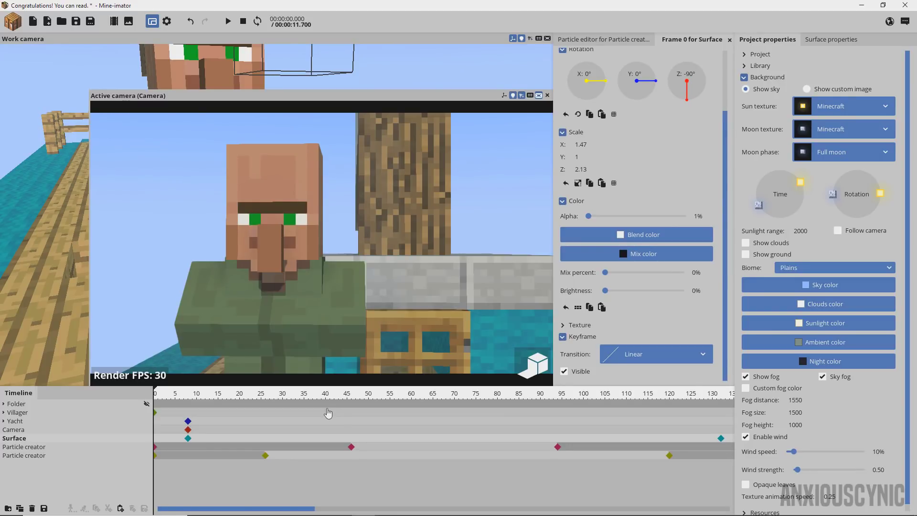
pyautogui.press('space')
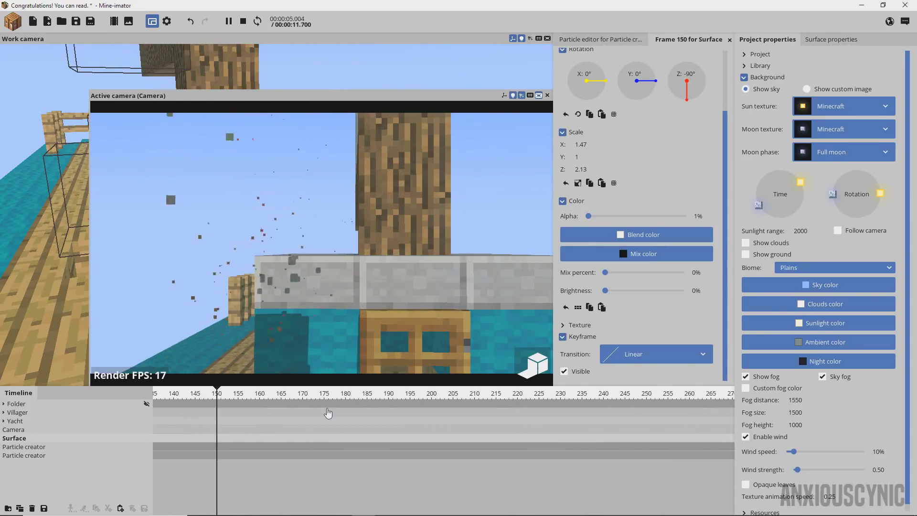
pyautogui.press('space')
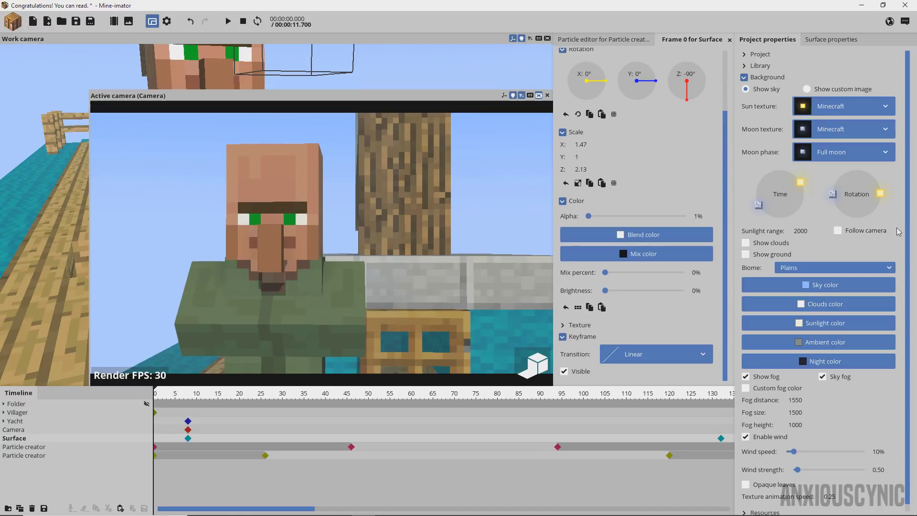
# - Show clouds in the background and compare the disintegration with high-quality rendering on and off, ending at frame 45
pyautogui.click(768, 243)
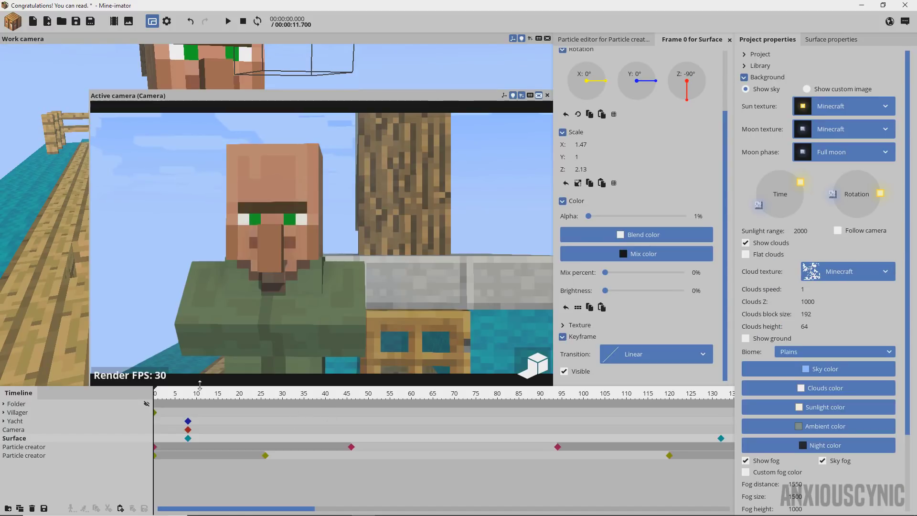
pyautogui.moveTo(188, 399); pyautogui.dragTo(629, 430)
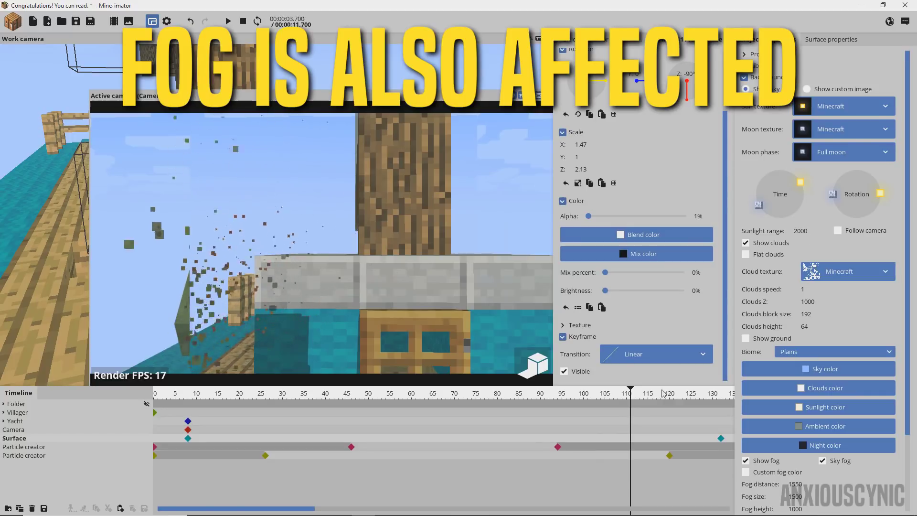
pyautogui.click(537, 365)
pyautogui.moveTo(574, 399); pyautogui.dragTo(154, 400)
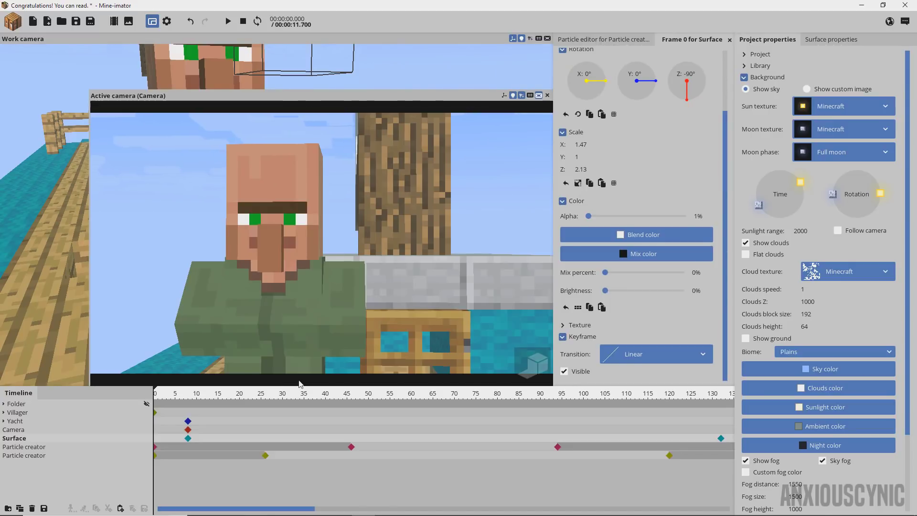
pyautogui.moveTo(272, 403); pyautogui.dragTo(510, 421)
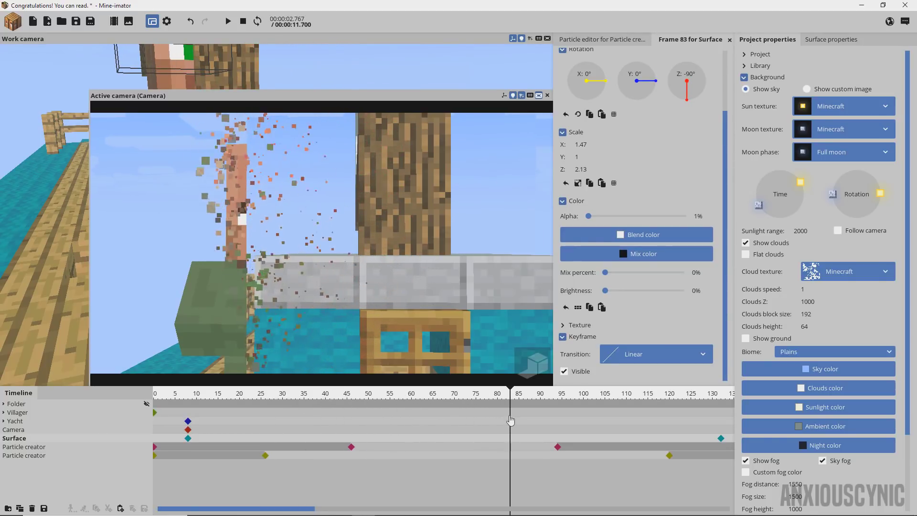
pyautogui.moveTo(448, 411); pyautogui.dragTo(389, 401)
pyautogui.click(347, 404)
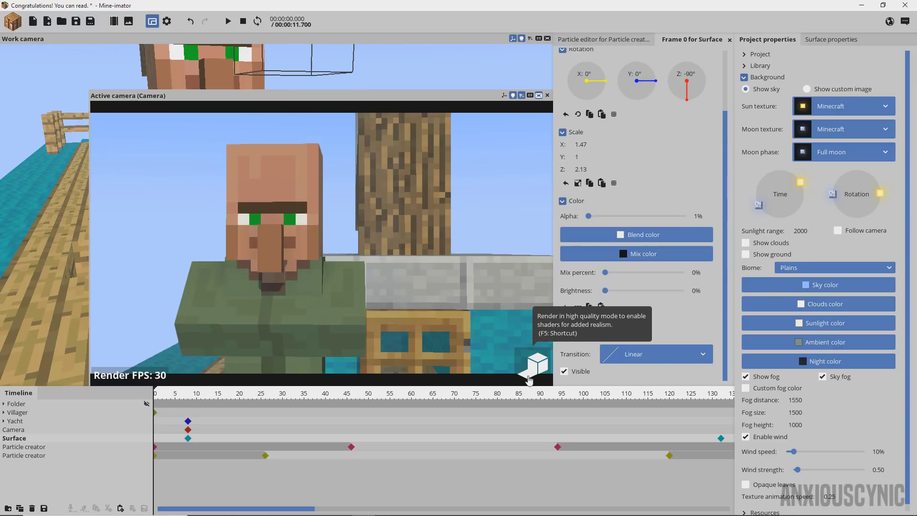
pyautogui.click(347, 404)
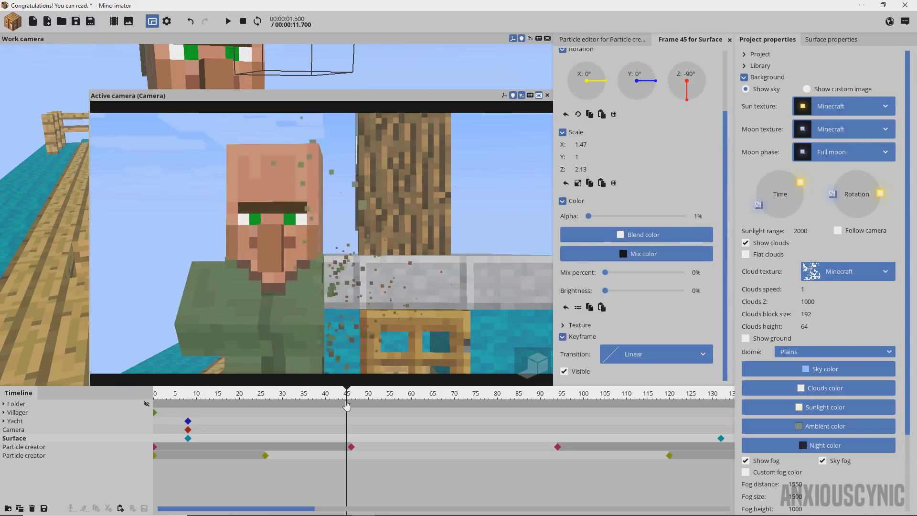